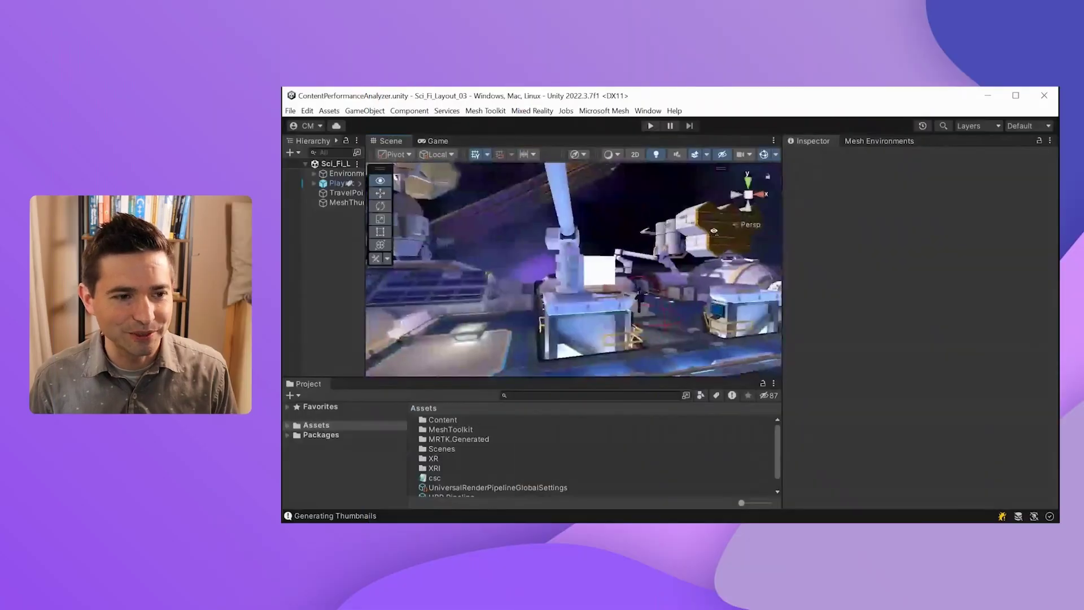
- Try to build and publish the Sci_Fi_Layout_03 environment with Mesh Environments, and dismiss the build and upload results
left_click_drag(714, 231, 524, 245, "alt")
right_click_drag(525, 244, 663, 249)
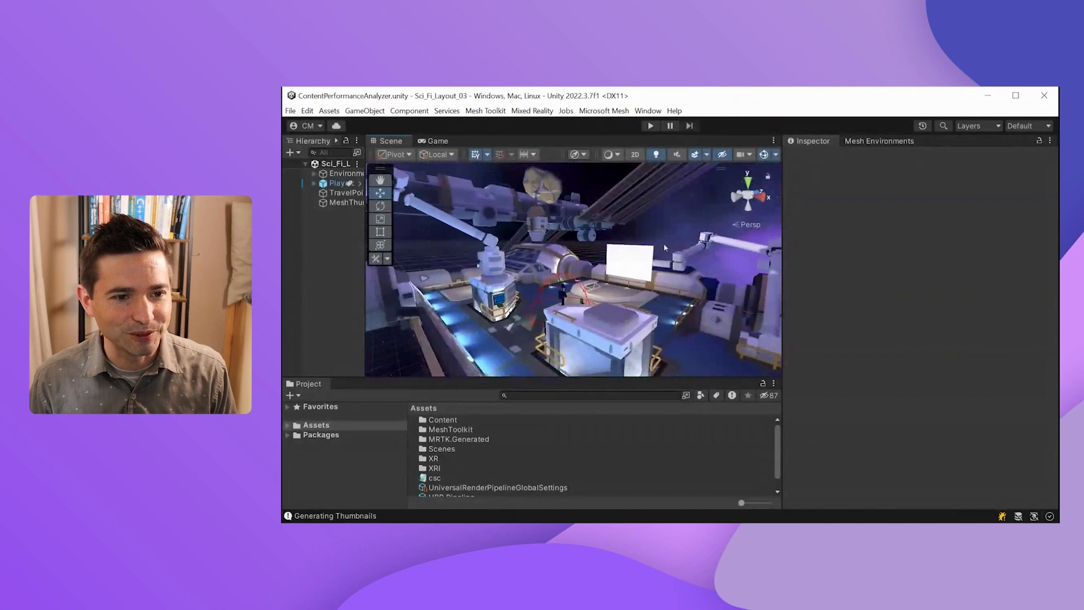
left_click(864, 142)
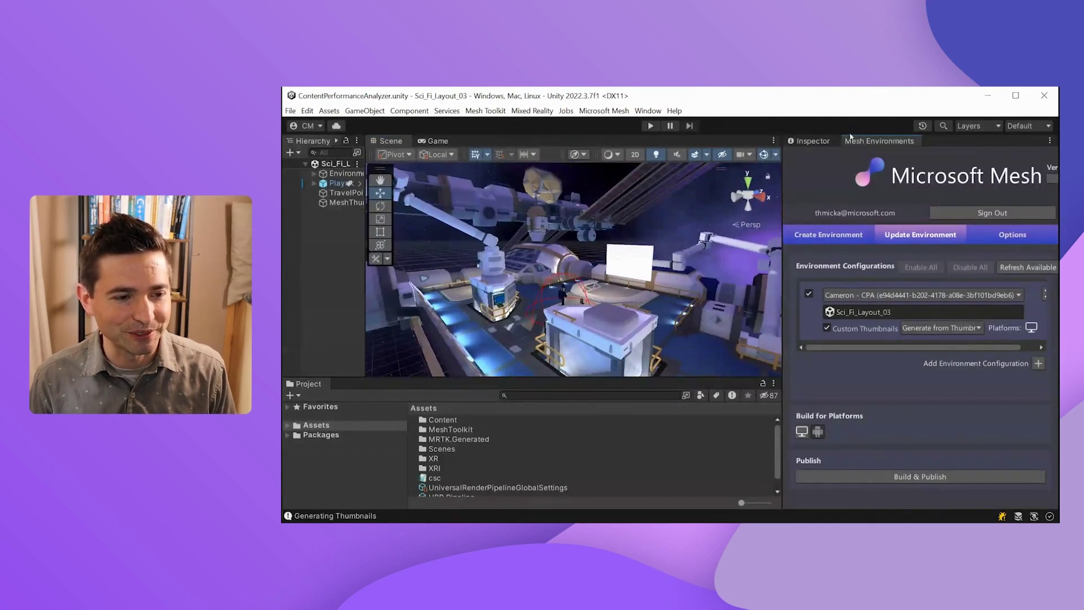
left_click(891, 477)
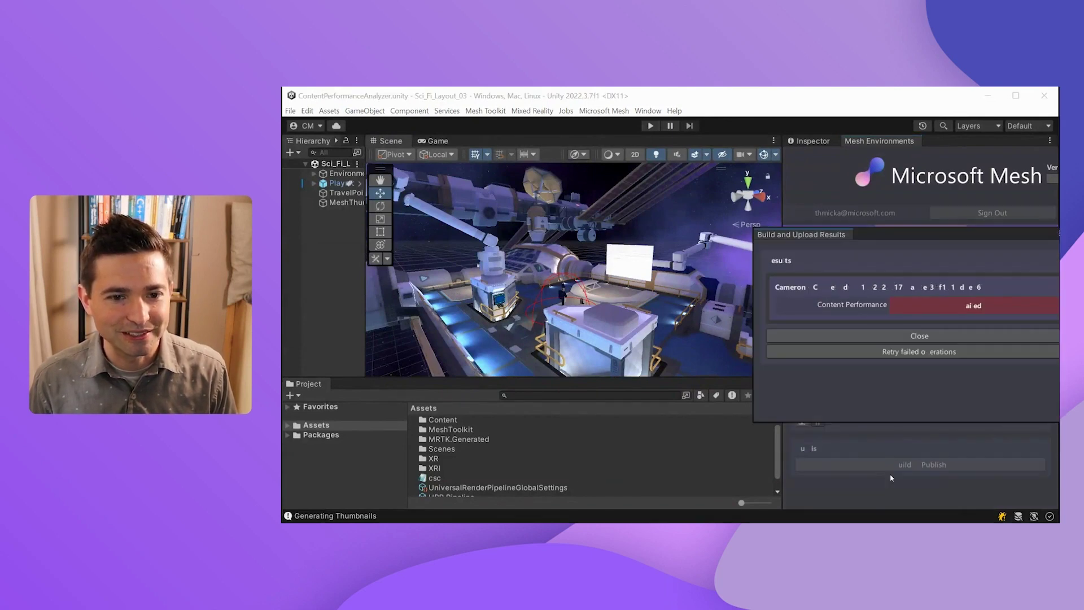
left_click_drag(909, 235, 595, 184)
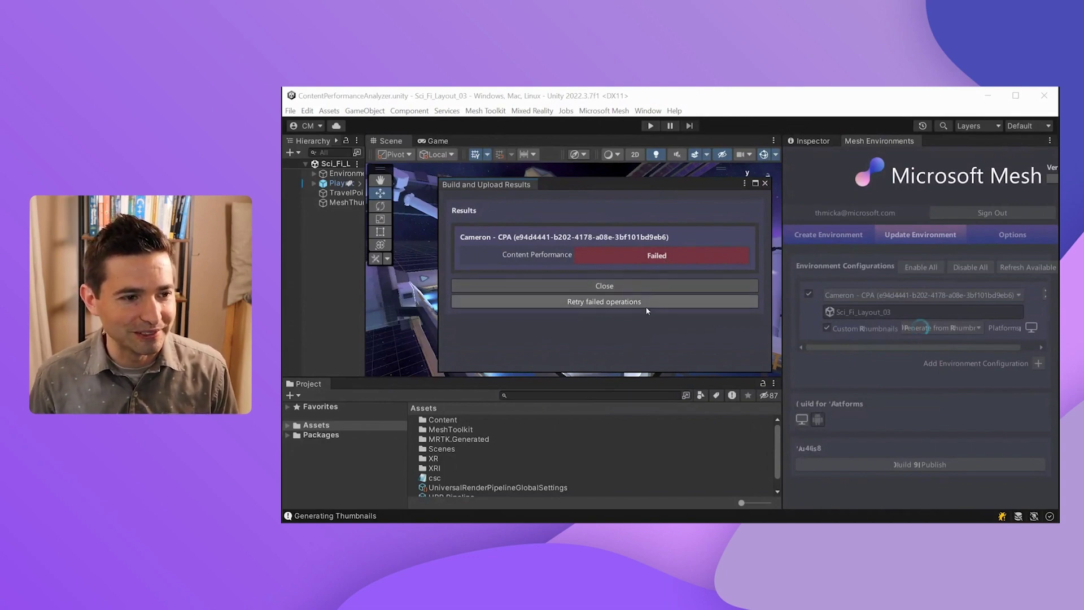
left_click(765, 183)
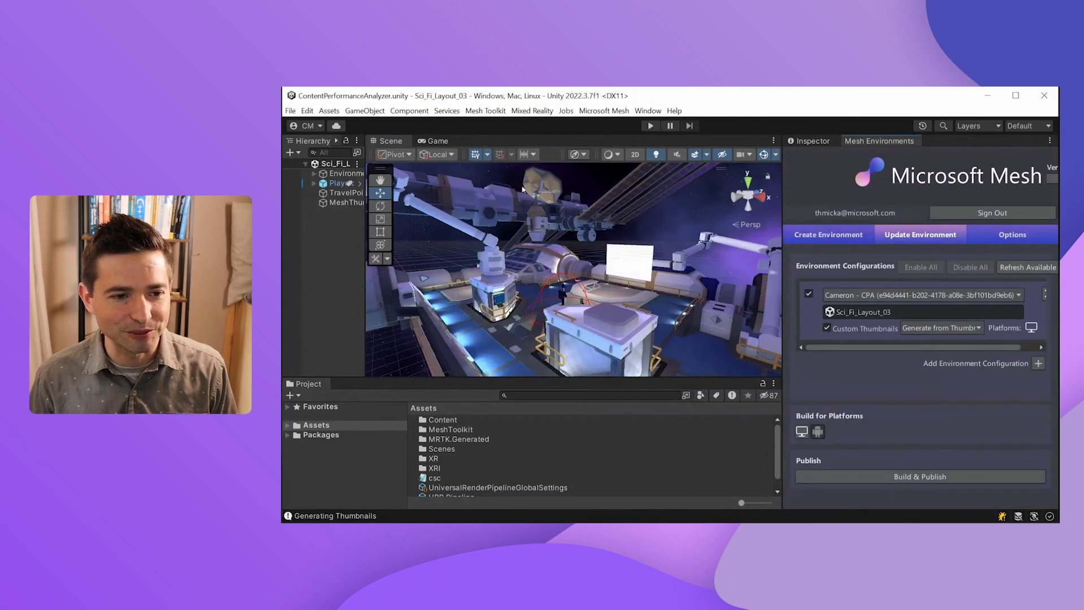
- Open the Content Performance Analyzer, dock it beside the Inspector, and run all analyzers at Default platform quality
left_click(480, 112)
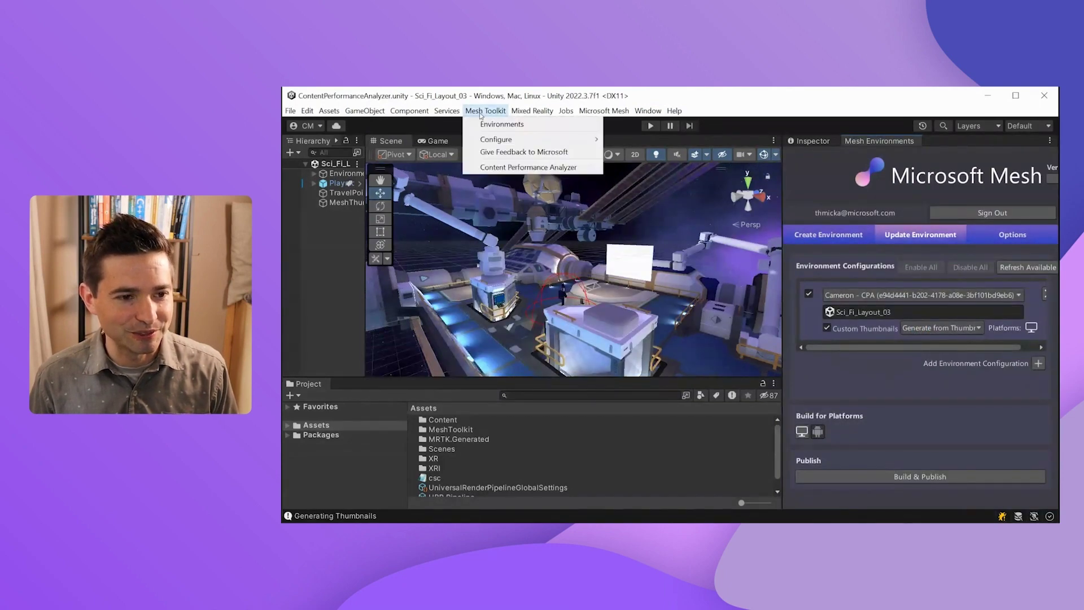
left_click(492, 170)
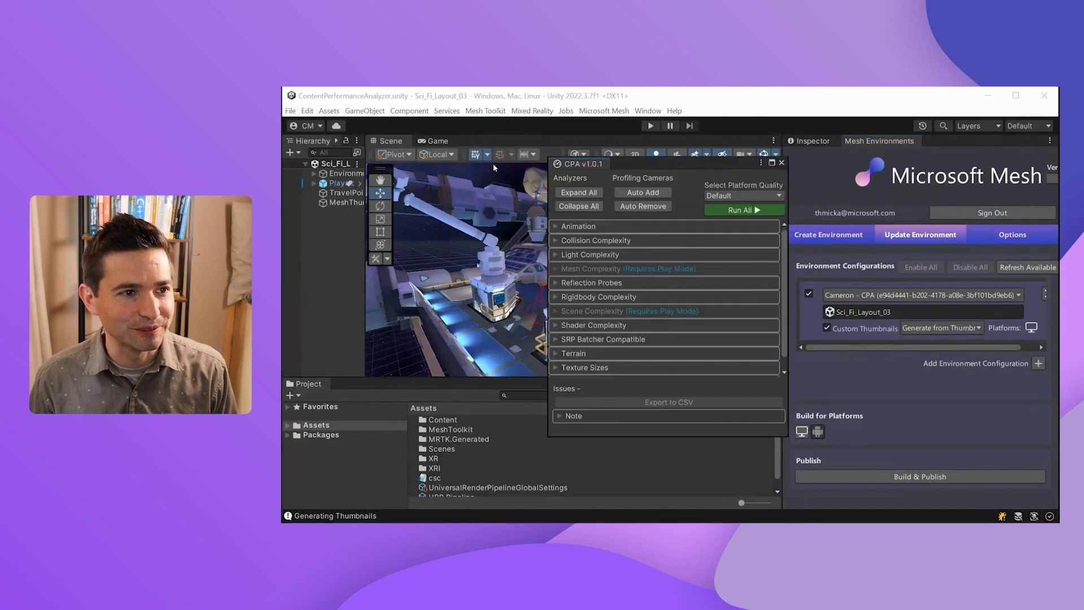
left_click_drag(584, 164, 801, 144)
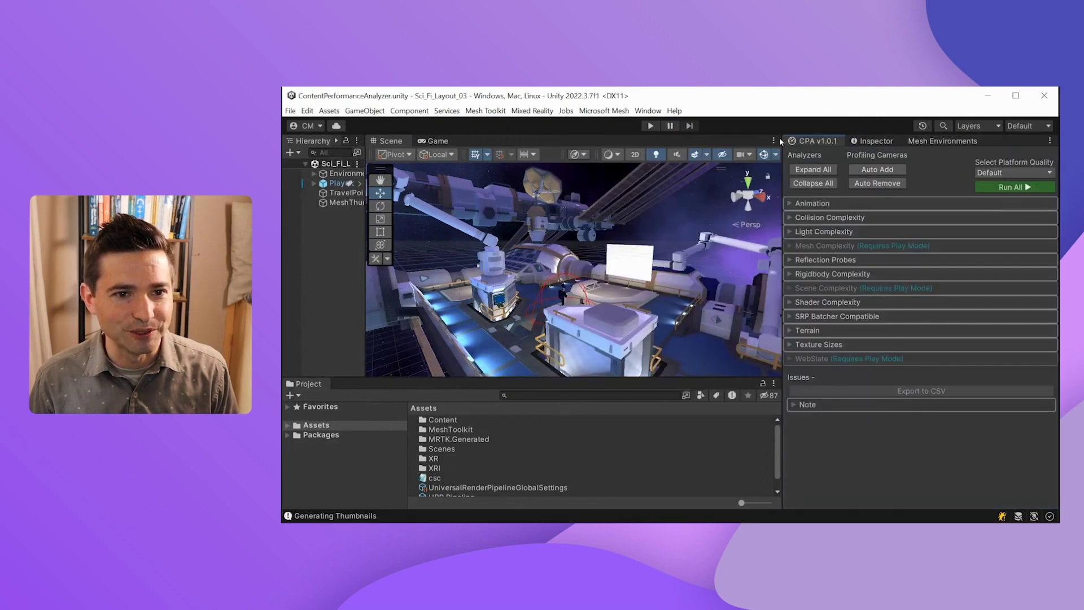
left_click(1000, 187)
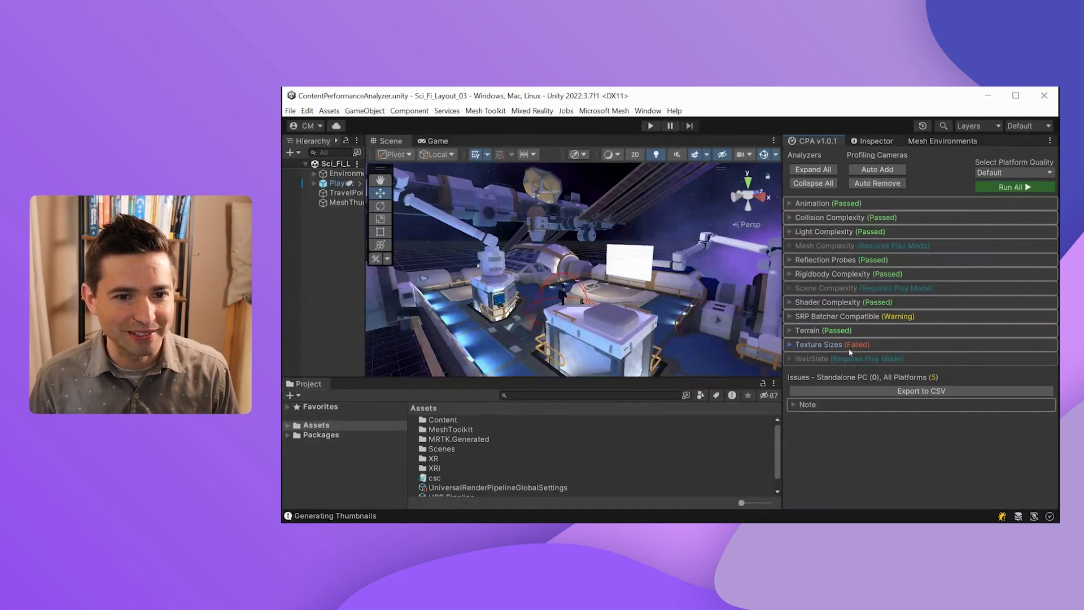
- Review the Texture Sizes report and automatically fix its lightmap compression issue
left_click(789, 345)
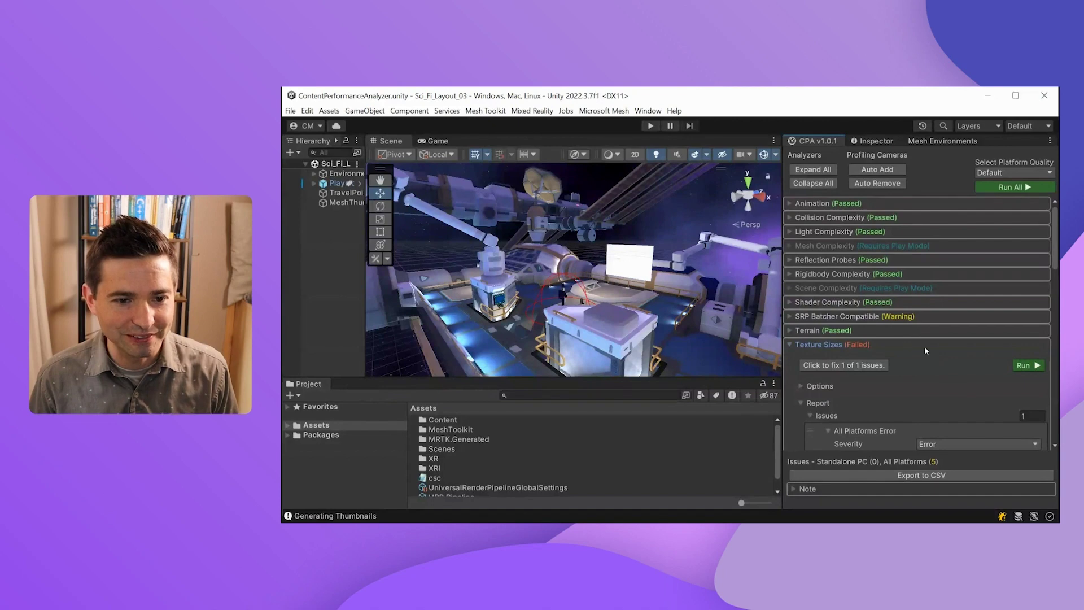
scroll(924, 347, "down", 3)
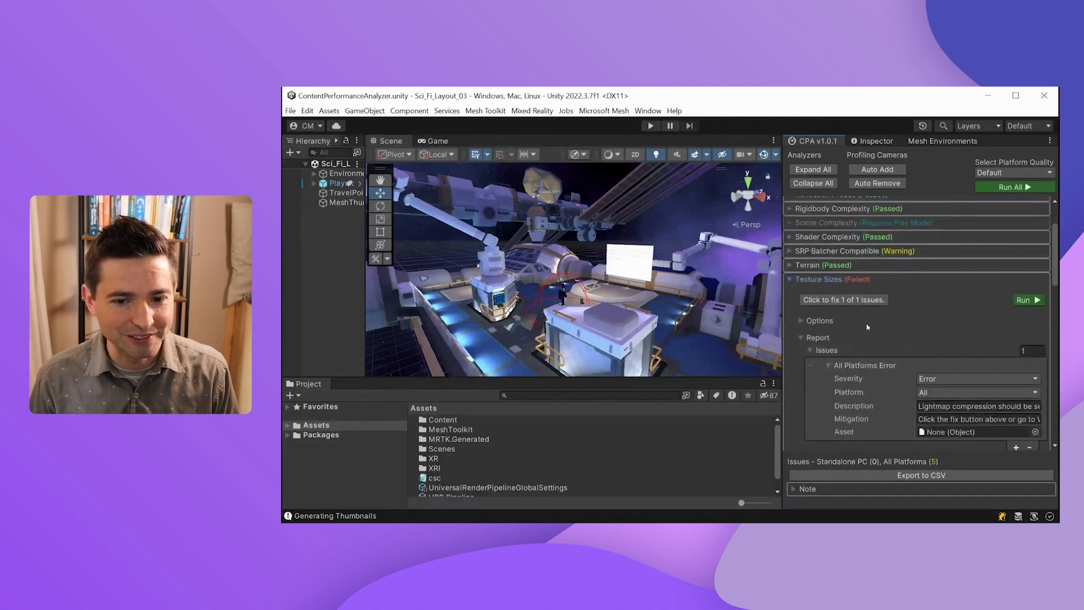
scroll(868, 327, "down", 4)
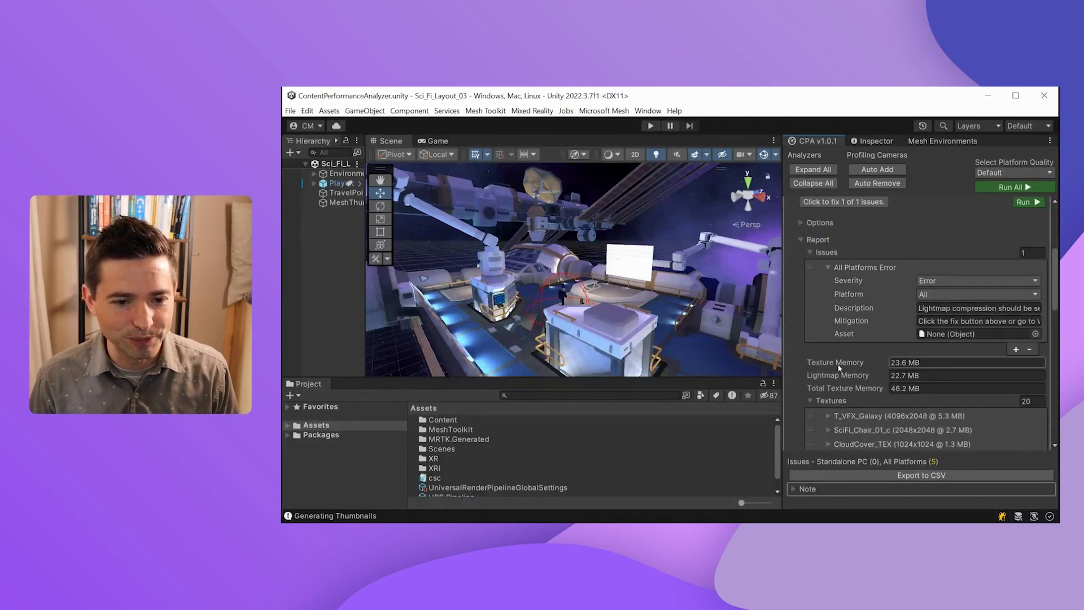
scroll(848, 364, "up", 3)
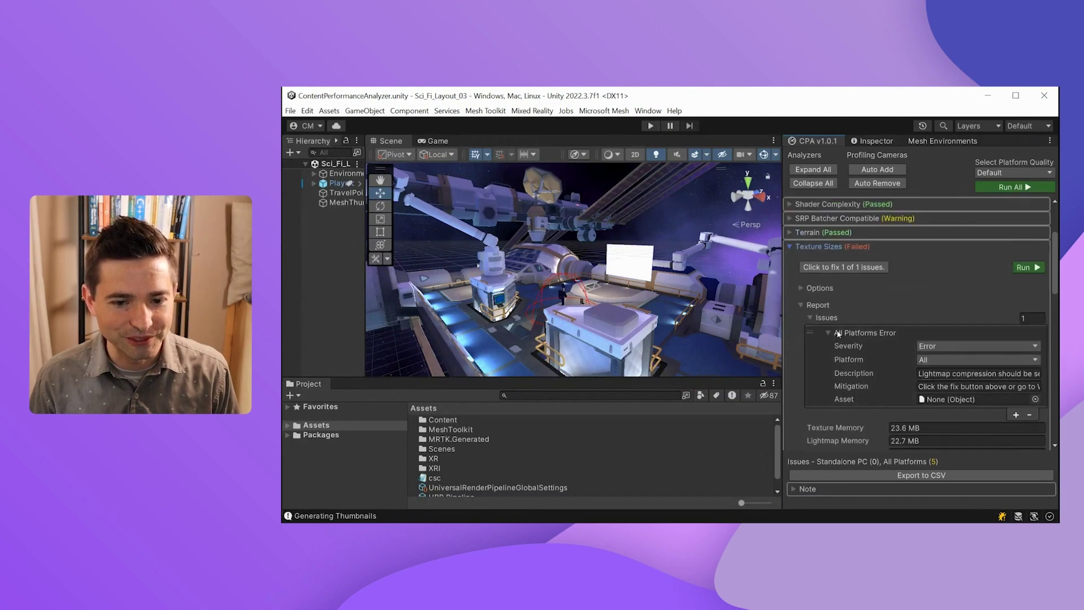
left_click(801, 305)
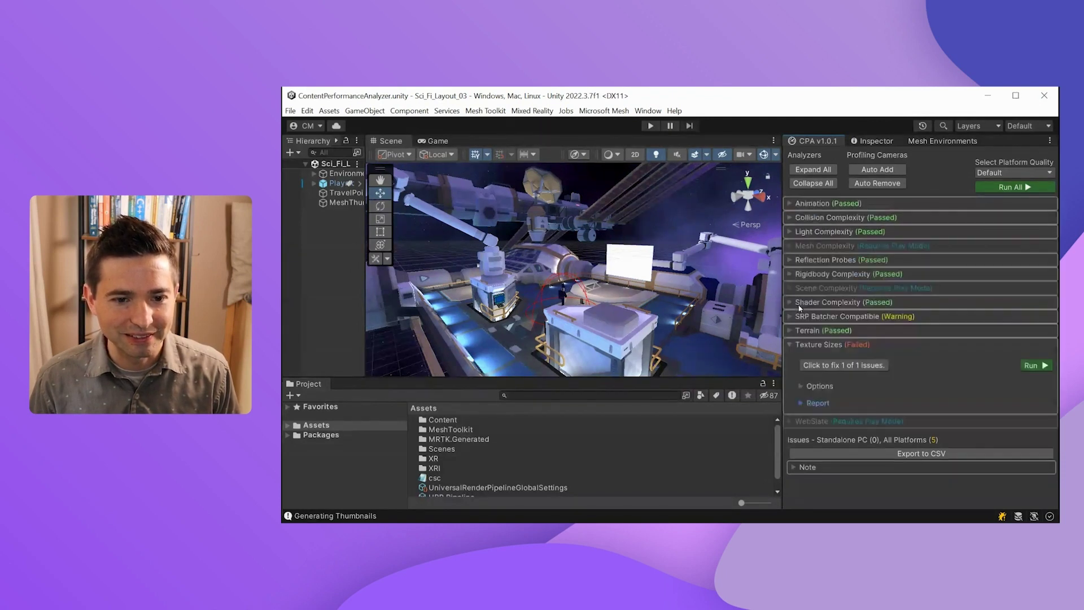
left_click(803, 403)
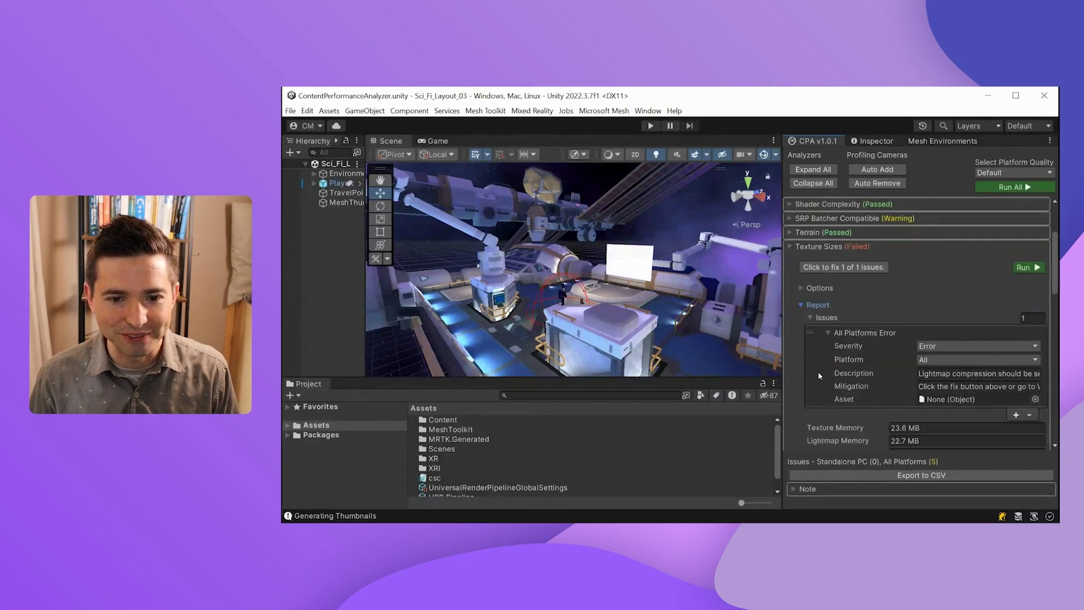
left_click_drag(782, 348, 672, 346)
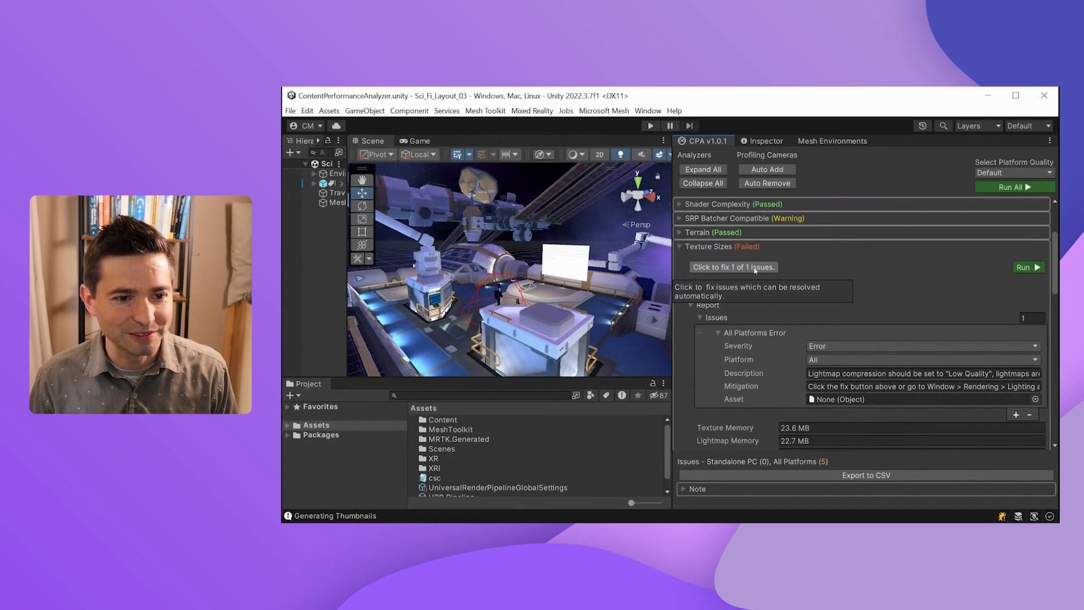
left_click(729, 267)
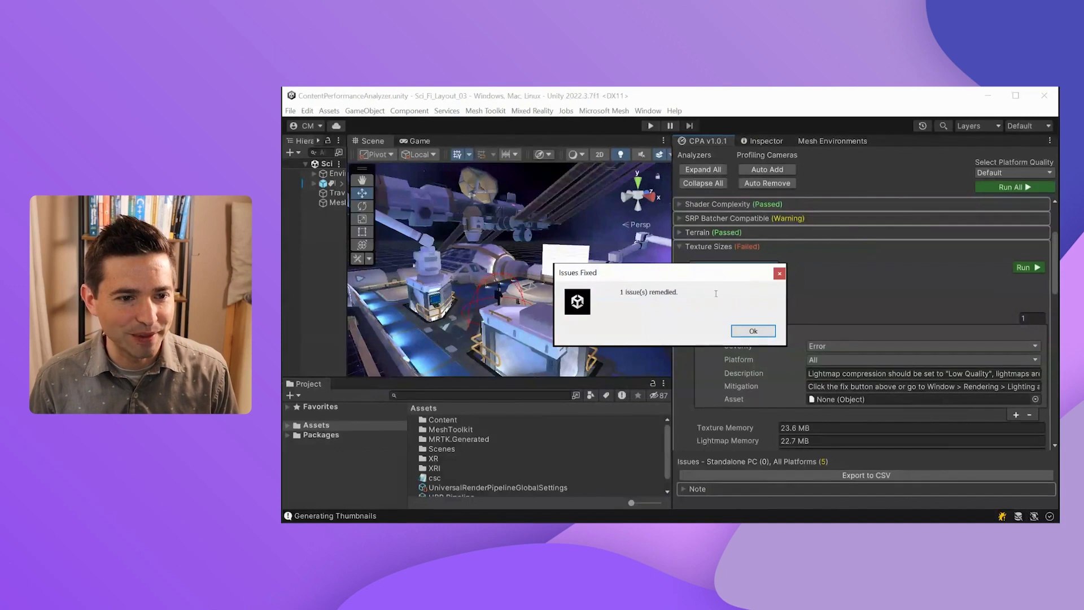
left_click(753, 331)
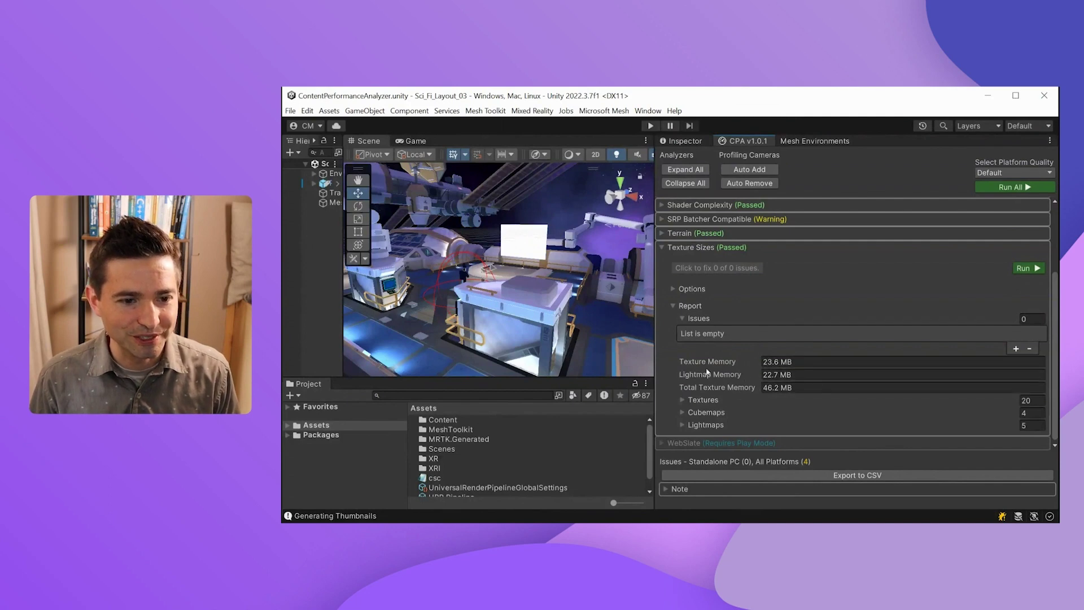
- Examine the Textures list in the Texture Sizes report, including the memory and dimensions of T_VFX_Galaxy and SciFi_Chair_01_c
left_click(682, 399)
scroll(719, 351, "down", 3)
scroll(720, 362, "down", 3)
scroll(739, 333, "up", 3)
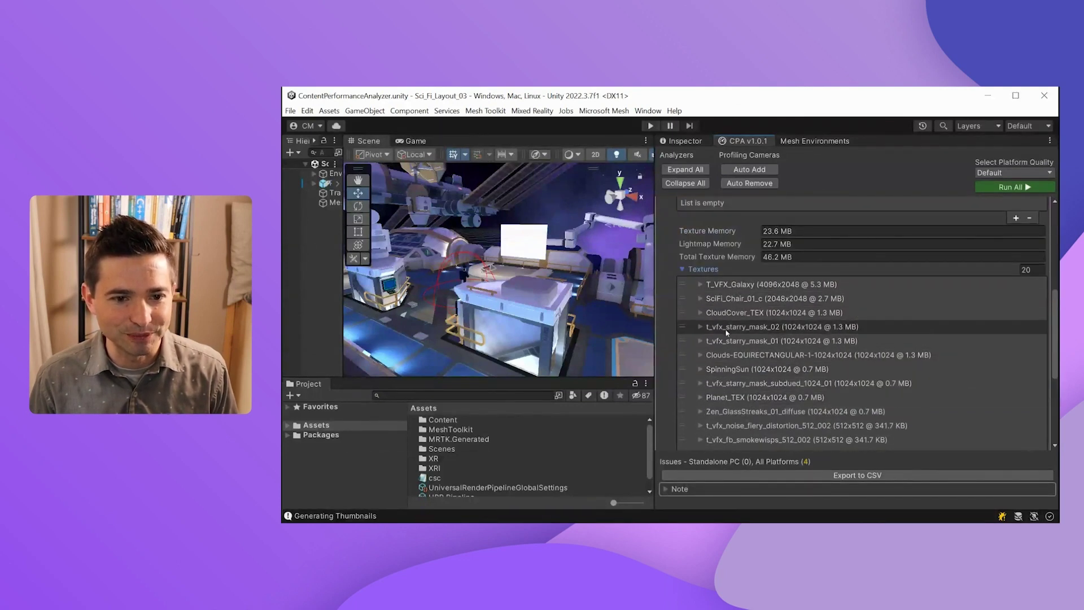
left_click(699, 285)
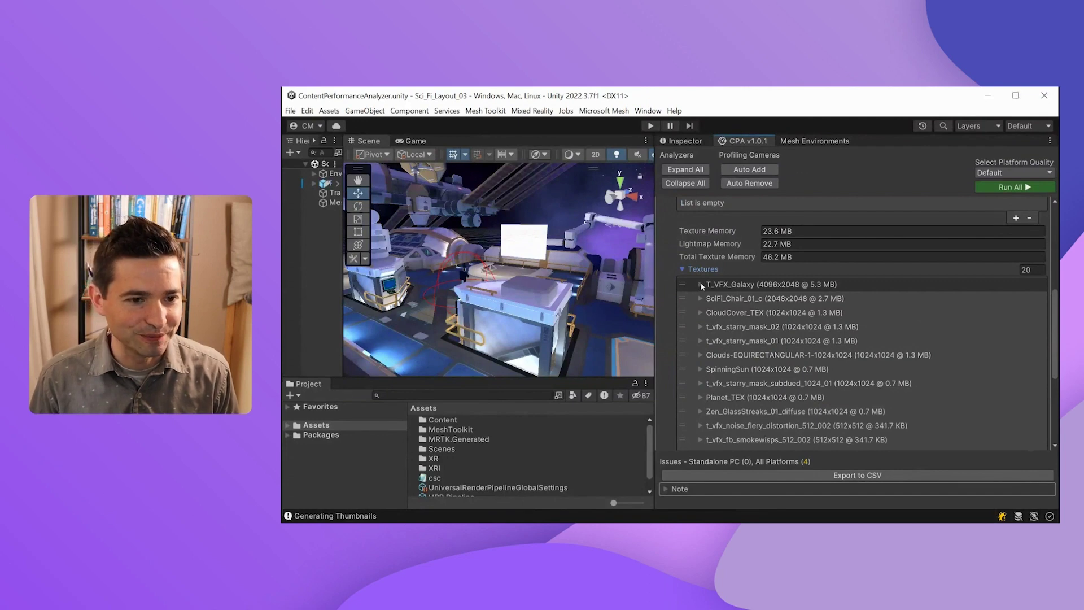
left_click(949, 350)
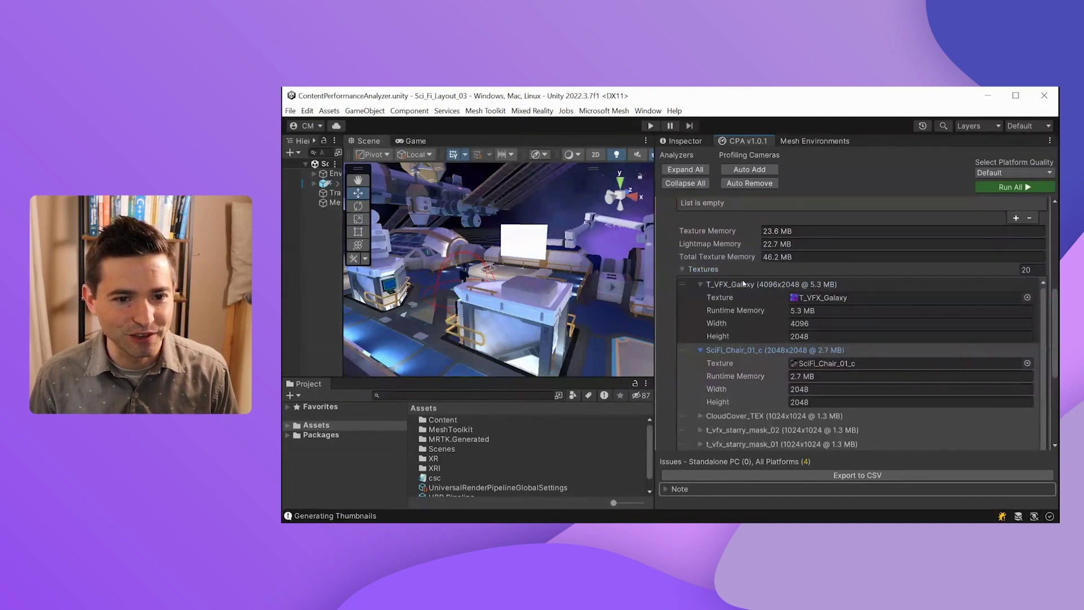
left_click(700, 350)
scroll(699, 317, "down", 5)
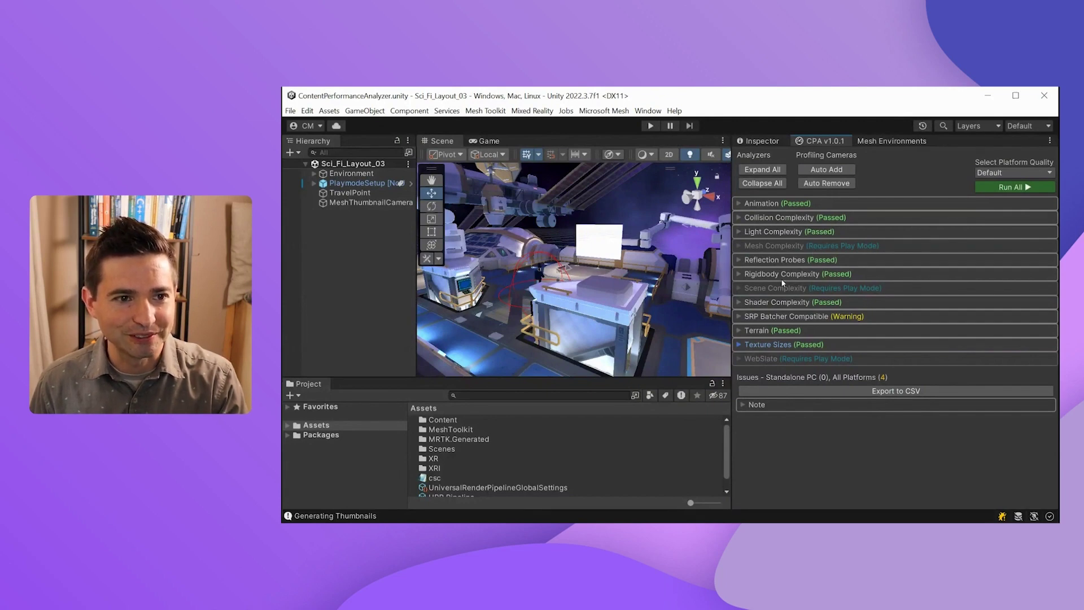
- Enter play mode and move around the sci-fi environment to view it from the player's perspective
left_click(650, 126)
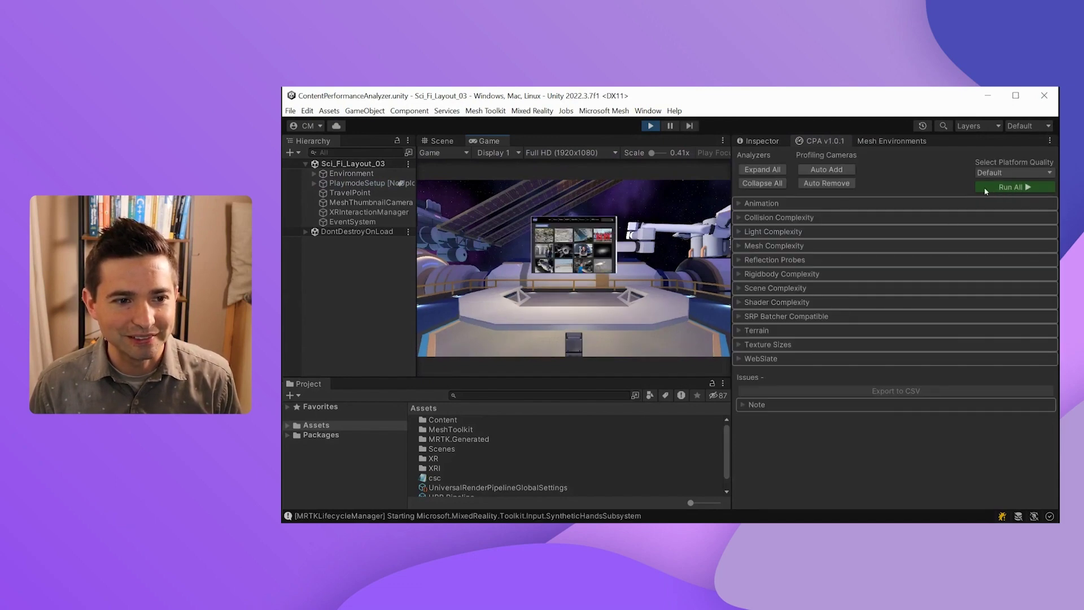
key("d")
right_click_drag(634, 276, 574, 271)
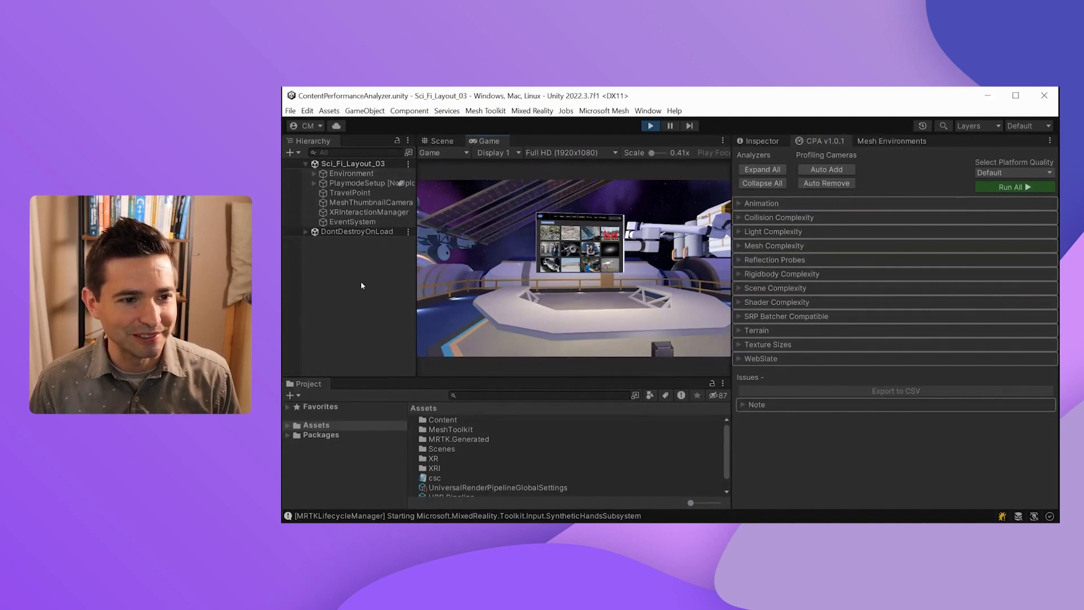
key("w")
key("a")
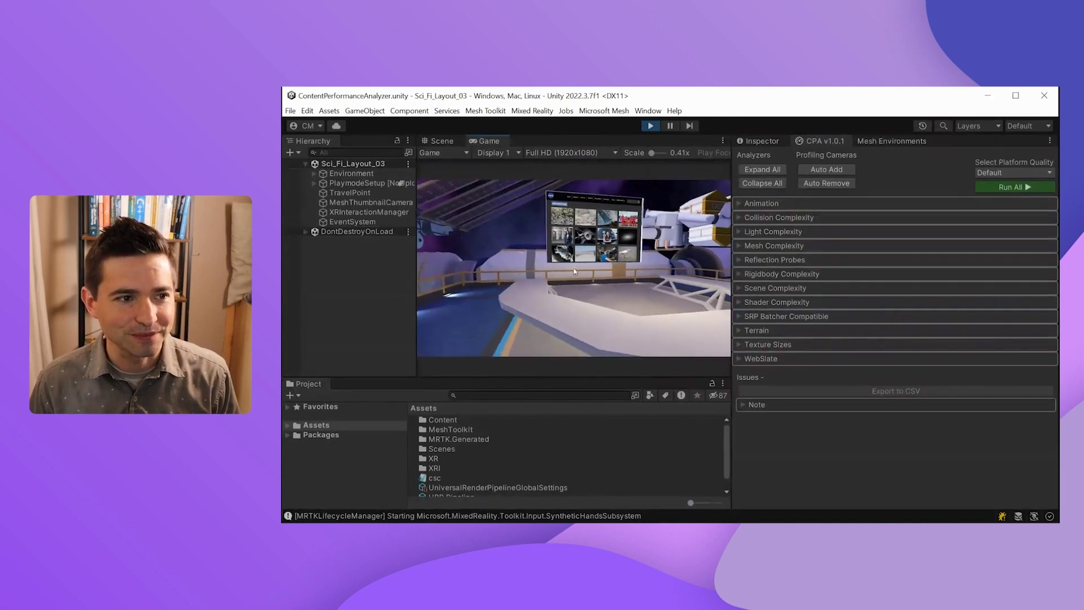
- Automatically add profiling cameras throughout the scene and run all analyzers in play mode
left_click(441, 140)
right_click_drag(564, 271, 587, 286)
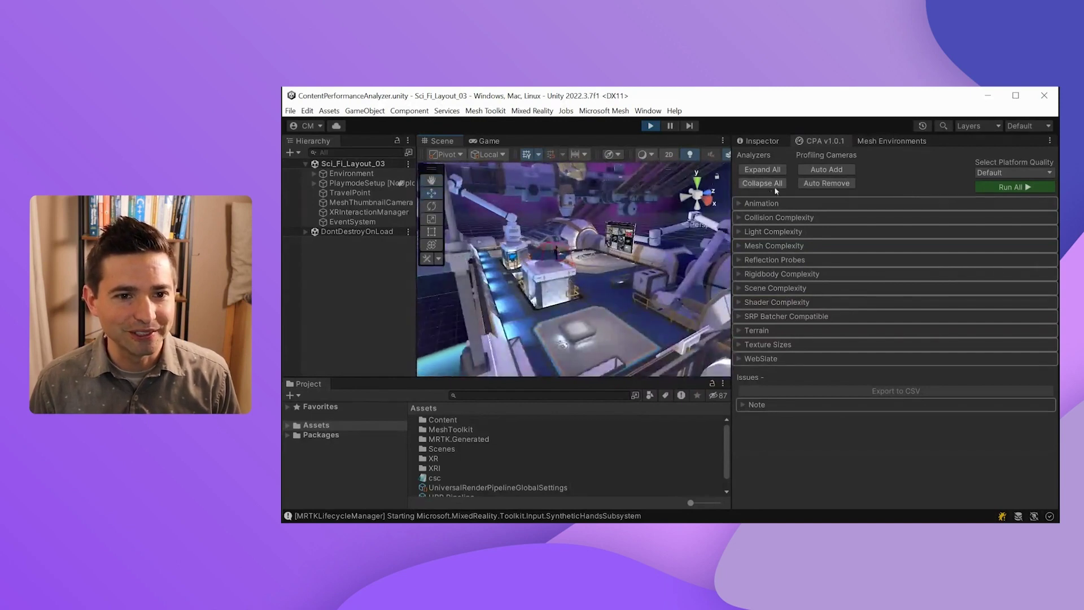
left_click(822, 171)
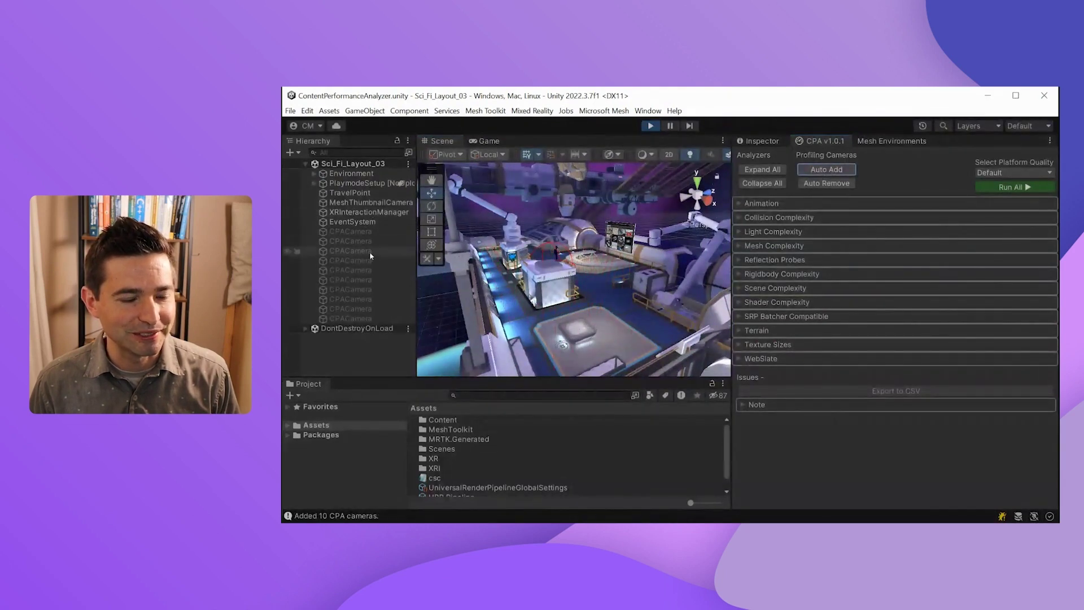
left_click_drag(494, 299, 606, 296, "alt")
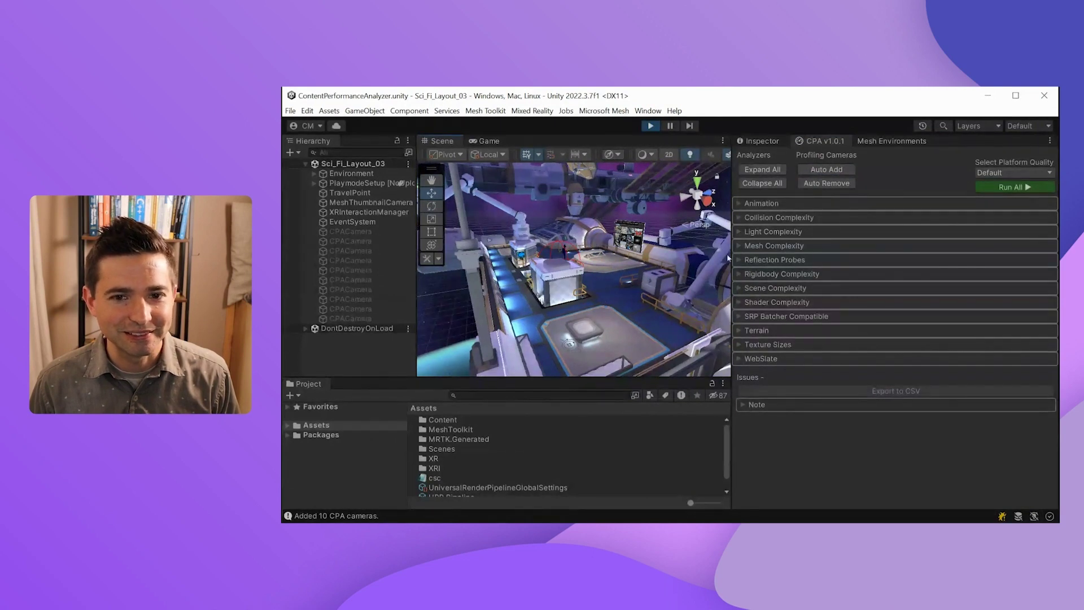
left_click(1014, 188)
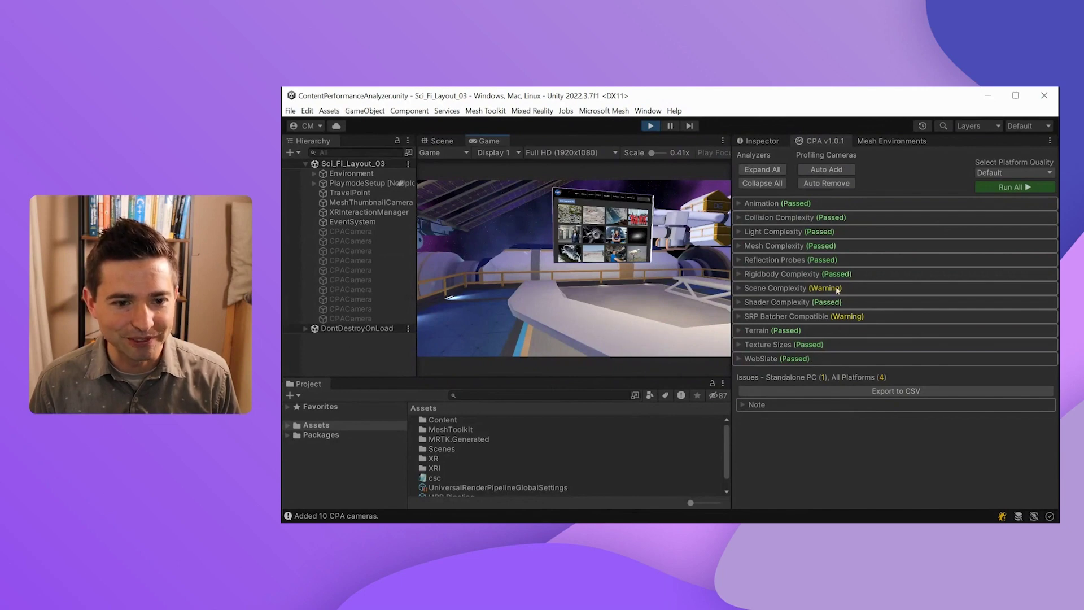
- Examine the Standalone PC warning in the Scene Complexity report, including its description, mitigation and maximum batch figures
left_click(741, 289)
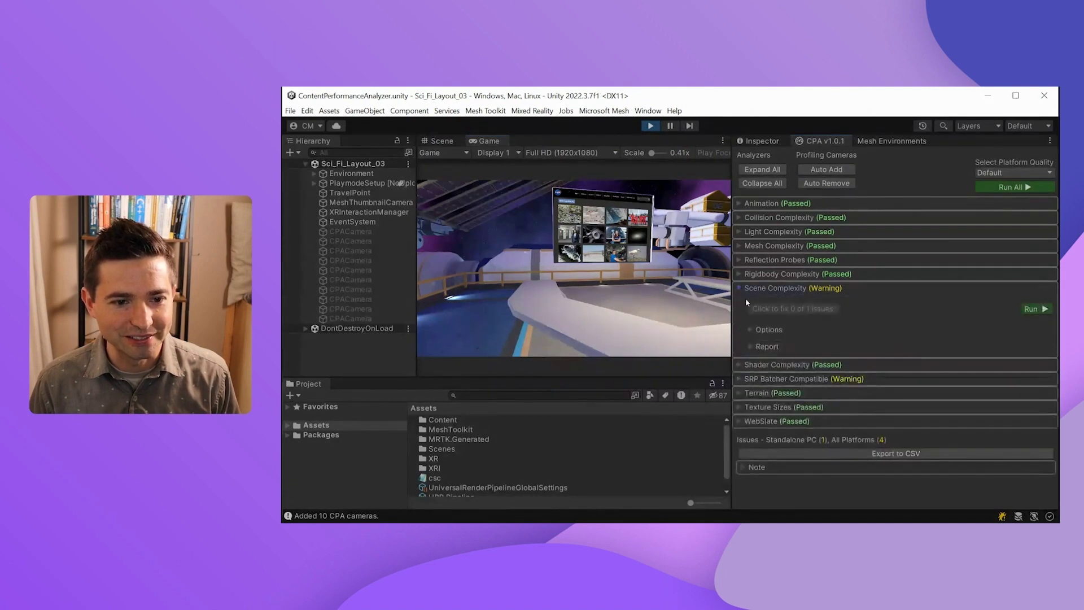
left_click(749, 346)
left_click(760, 359)
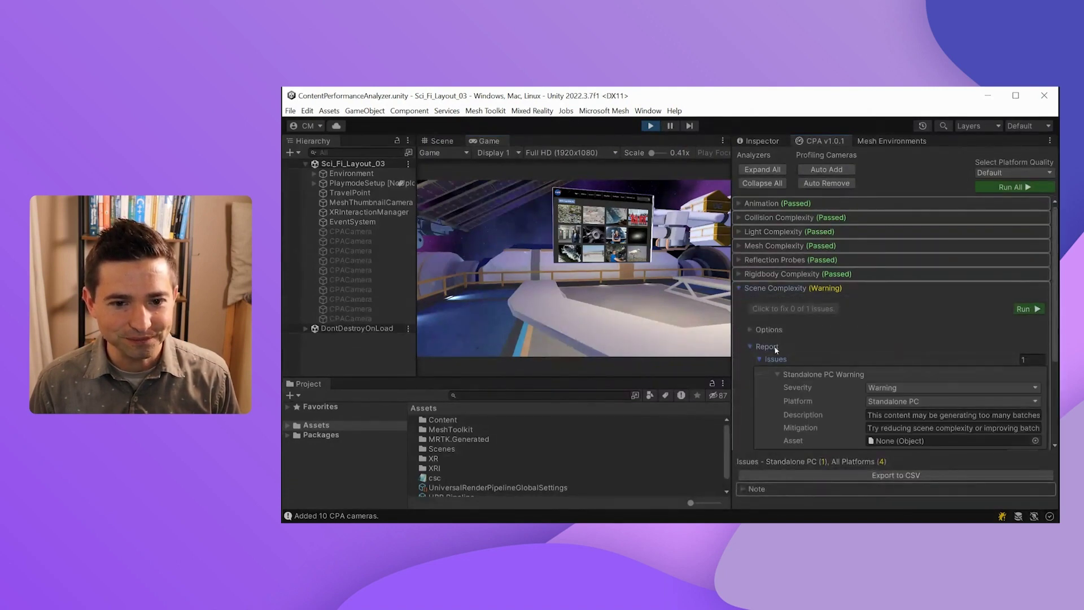
scroll(775, 349, "down", 3)
left_click_drag(732, 293, 595, 297)
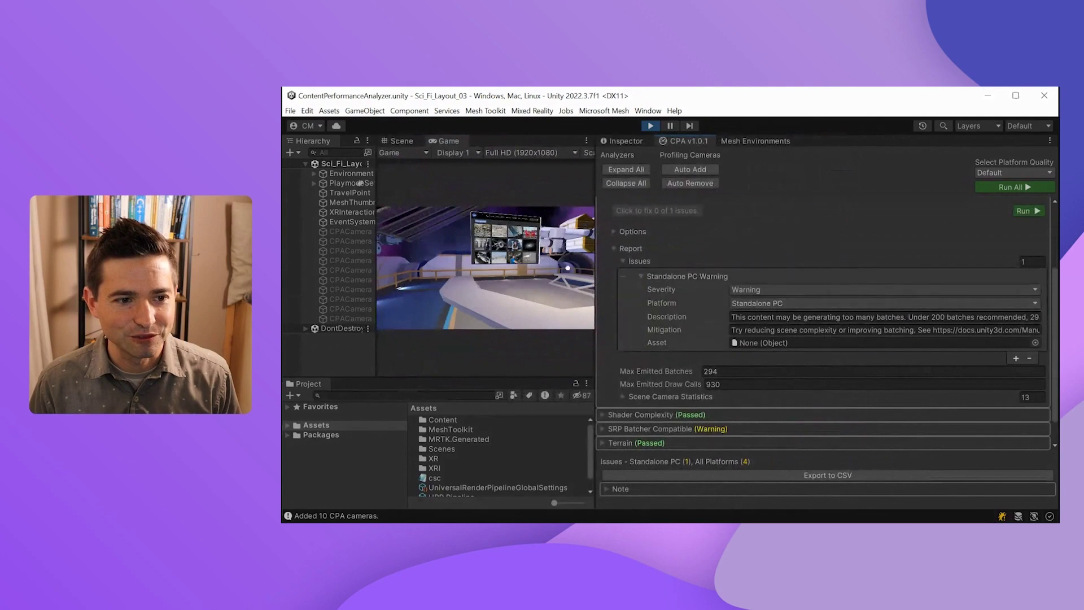
left_click_drag(597, 257, 772, 316)
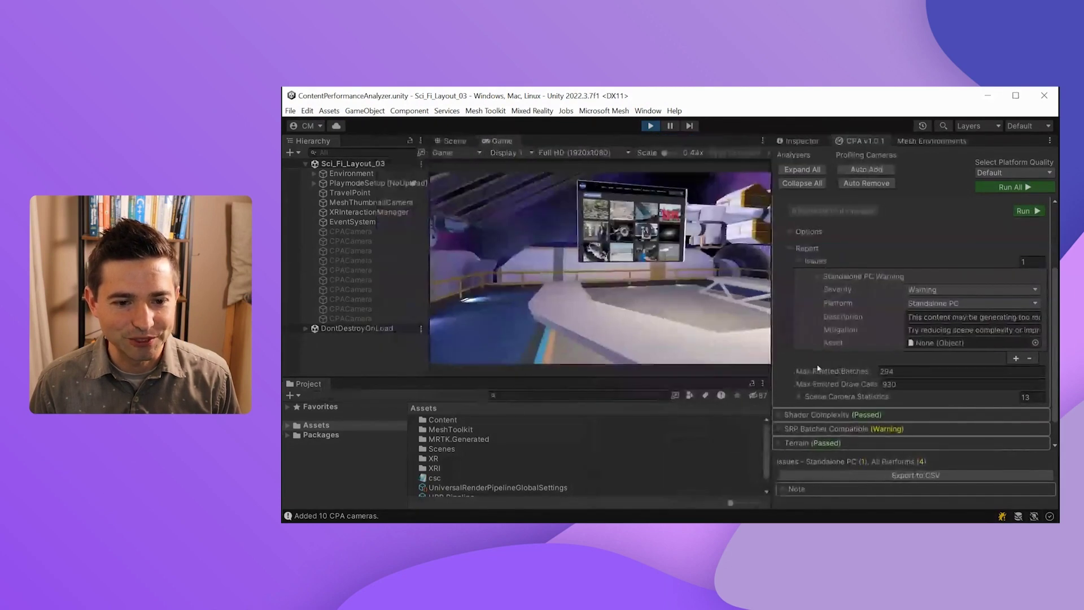
- Expand Scene Camera Statistics and select the CPACamera with the most batches and draw calls in the scene hierarchy
left_click(800, 398)
scroll(838, 336, "down", 3)
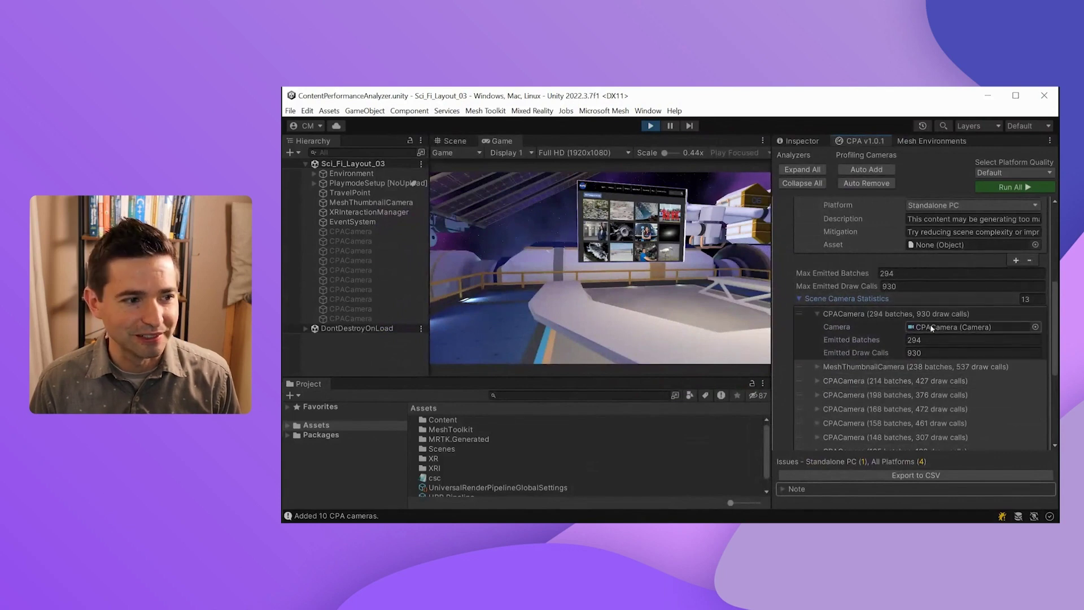
left_click(845, 325)
left_click(366, 270)
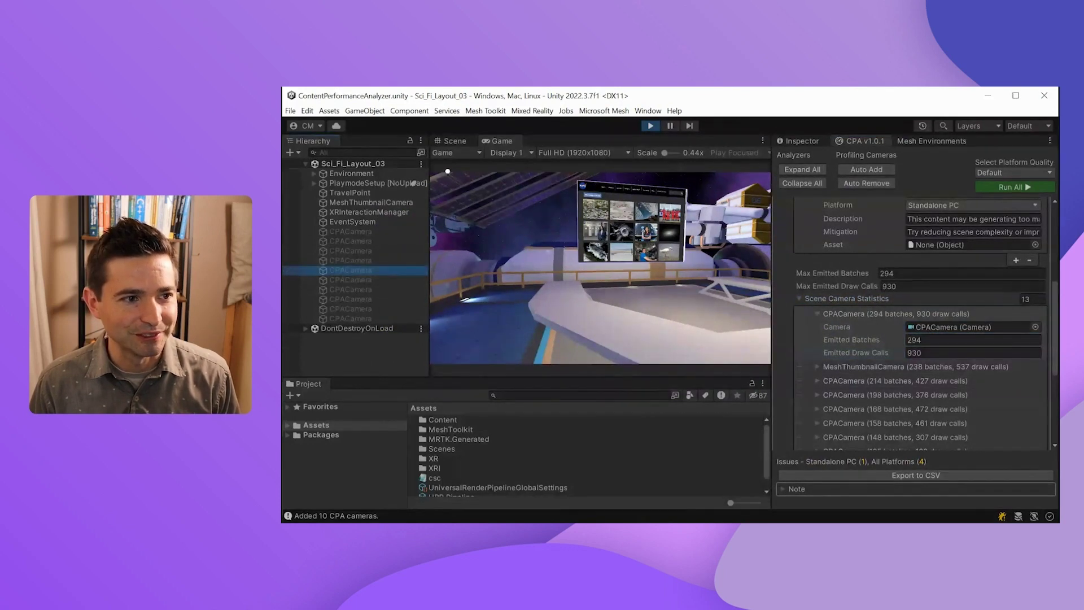
- Frame the selected CPACamera in the Scene view and orbit around it to inspect what it captures
left_click(454, 141)
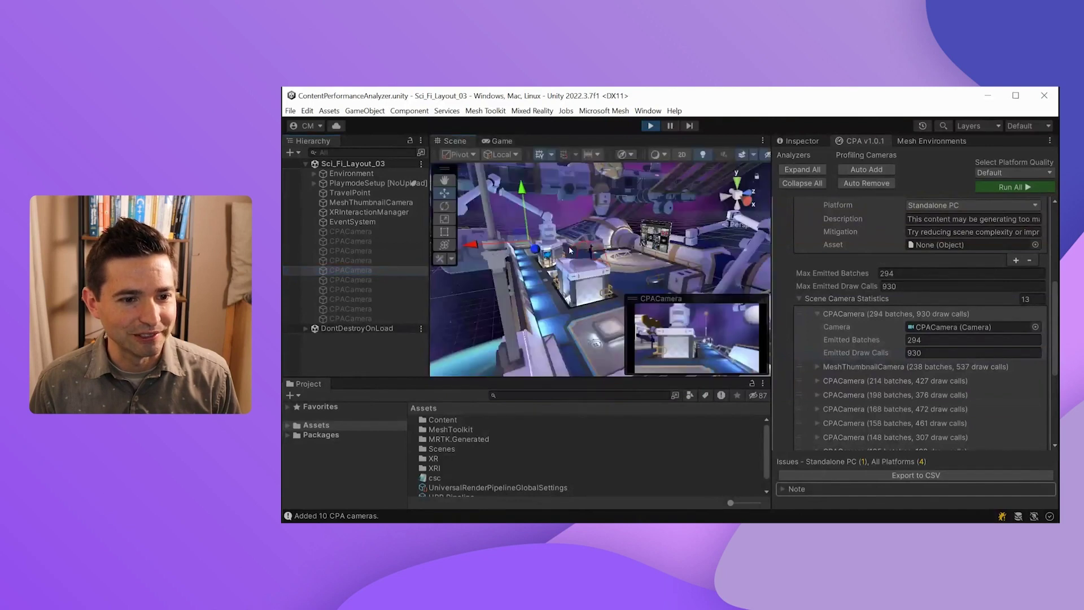
key("f")
left_click_drag(586, 273, 613, 226, "alt")
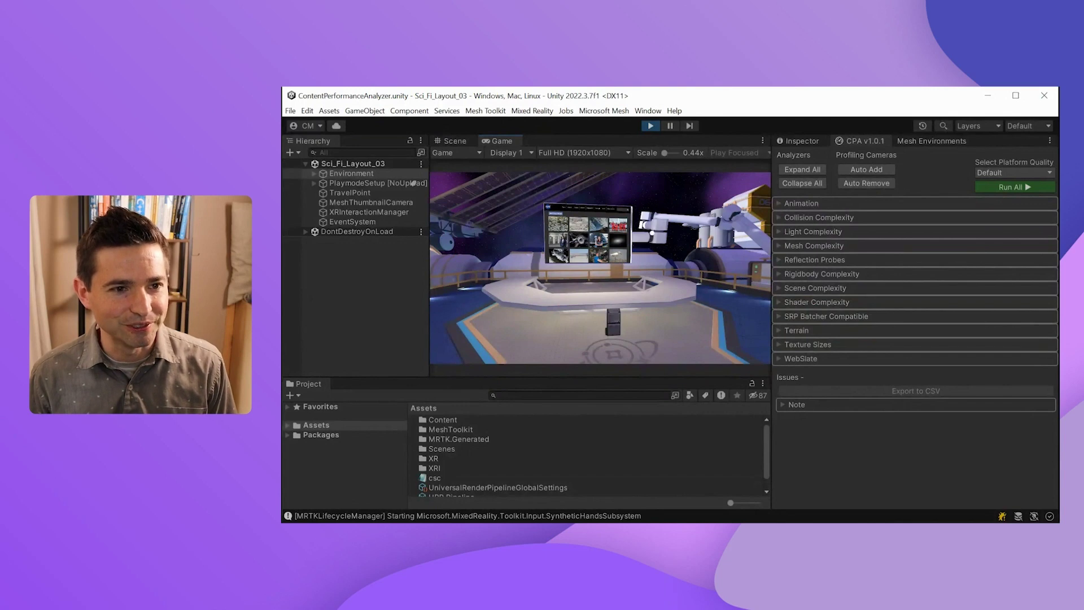
- Show the performance profiler overlay in the running Game view, facing the web display
right_click_drag(662, 238, 601, 271)
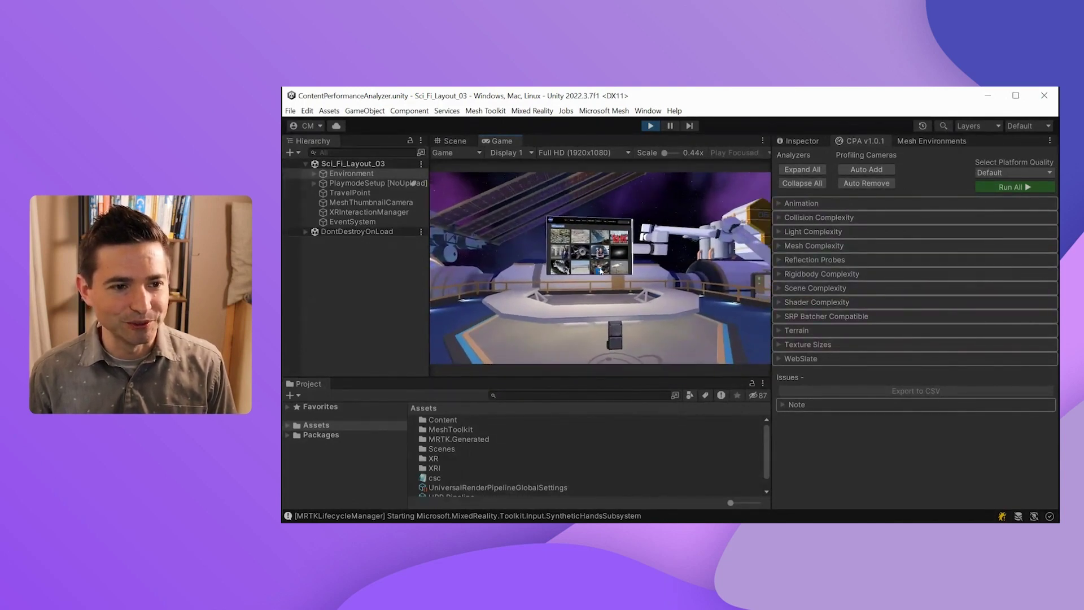
key("a")
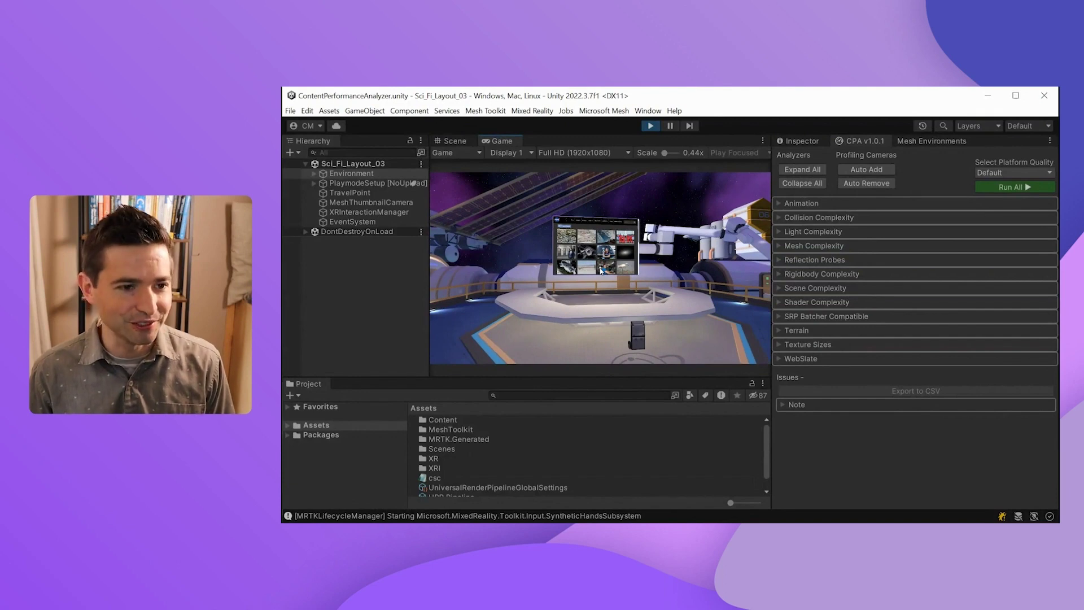
key("p")
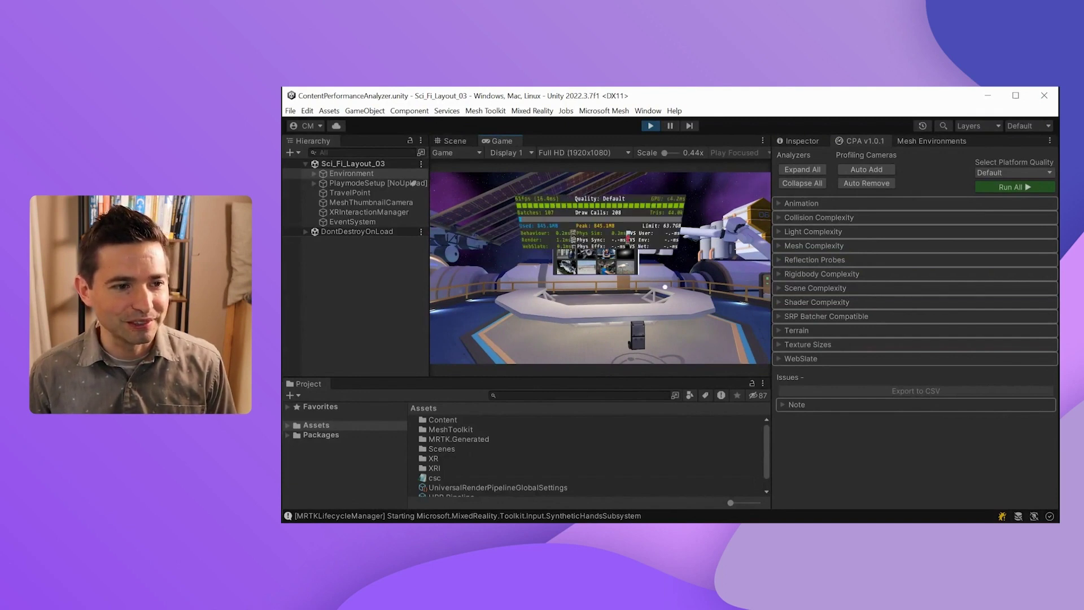
- Move around the deck in play mode and examine the profiler's frame rate, batches and draw calls from different viewpoints
key("w")
right_click_drag(691, 278, 601, 271)
key("w")
key("s")
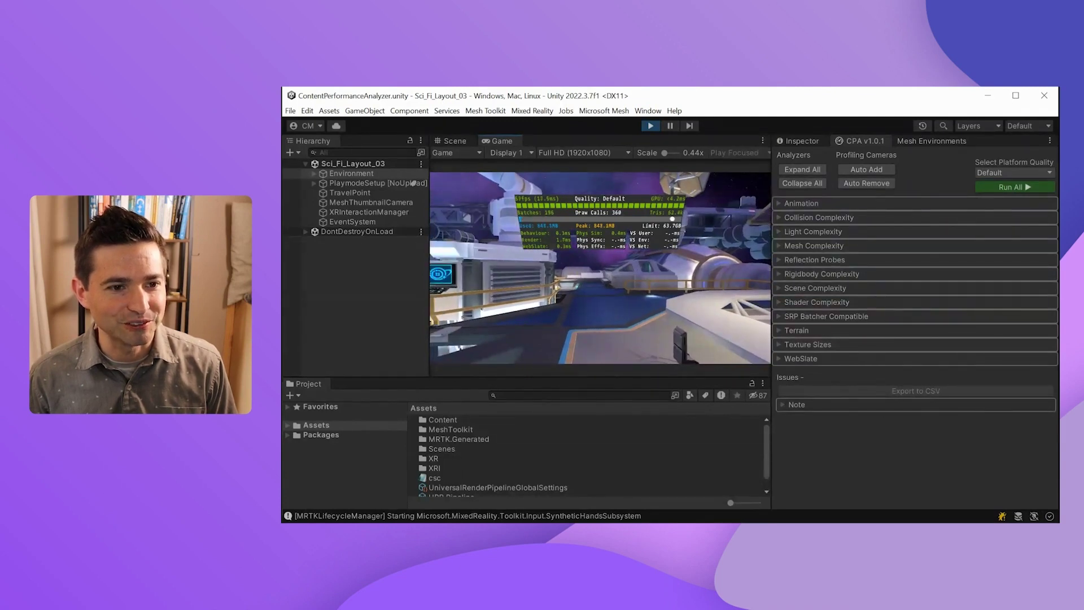
right_click_drag(601, 271, 600, 271)
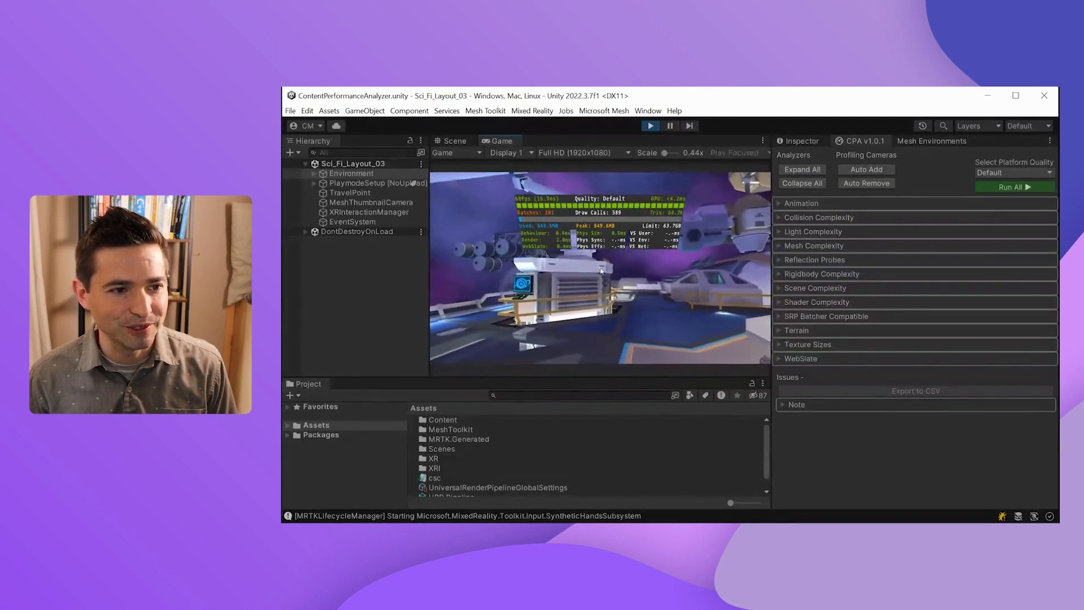
key("s")
right_click_drag(602, 264, 600, 268)
key("s")
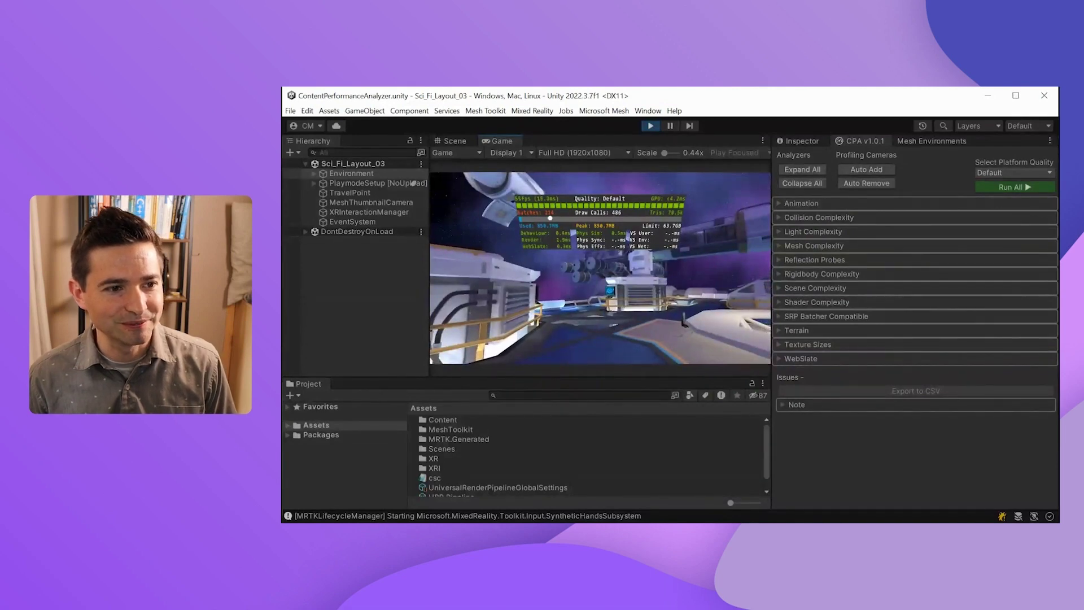
key("w")
right_click_drag(600, 269, 600, 268)
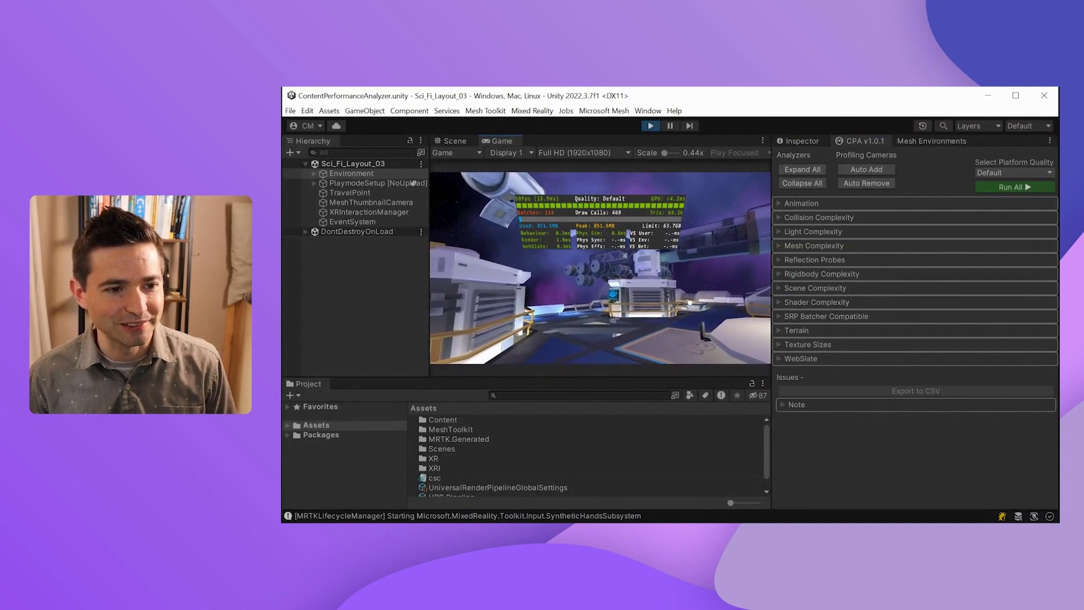
key("w")
right_click_drag(600, 270, 601, 271)
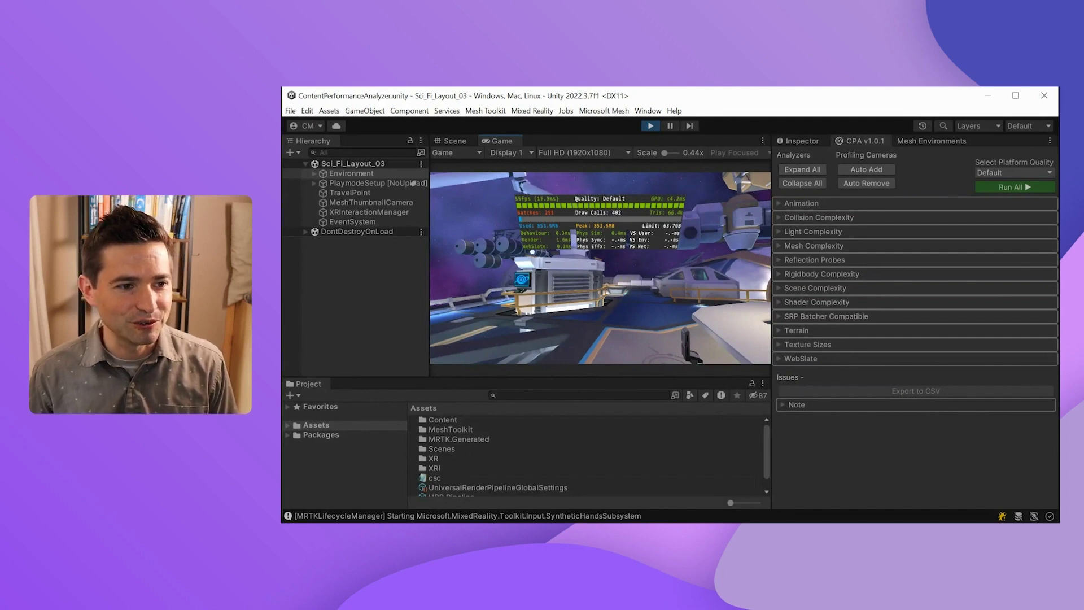
key("w")
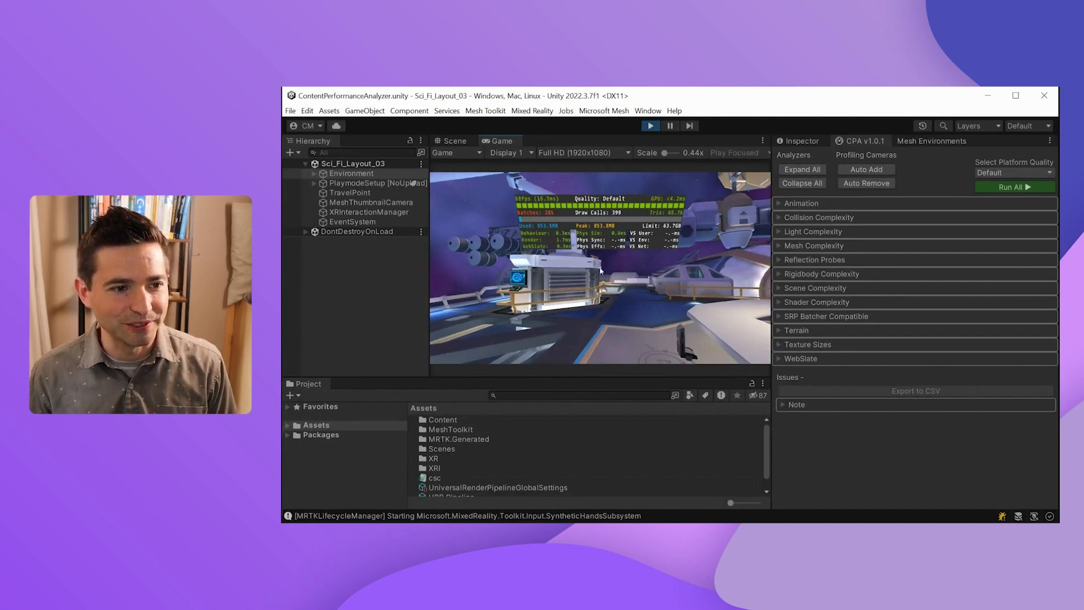
right_click_drag(550, 248, 602, 272)
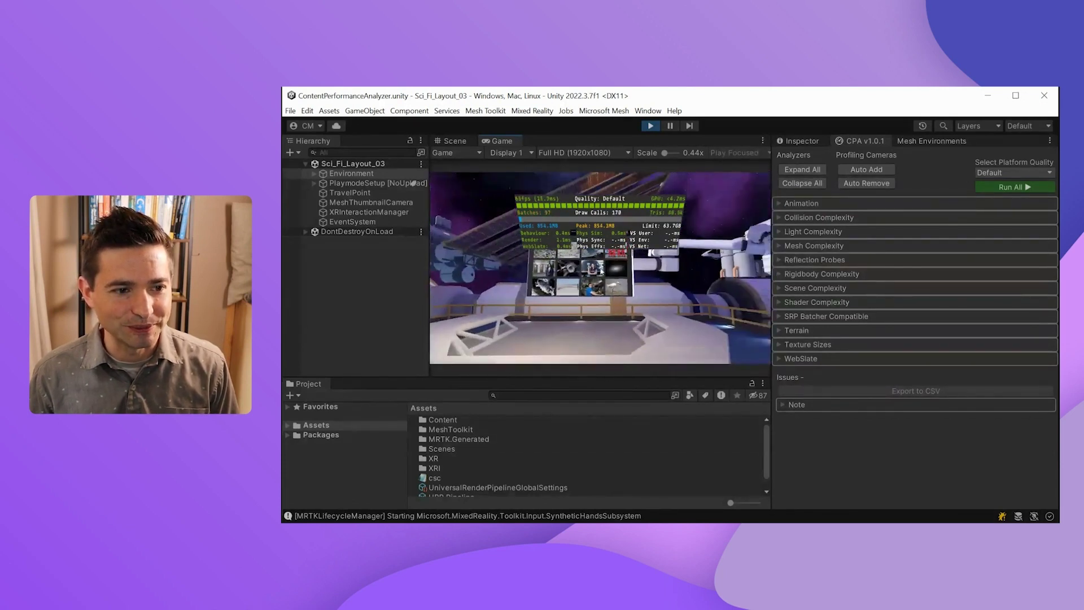
- Walk up to the NASA web display in play mode and interact with its page, then back away
key("w")
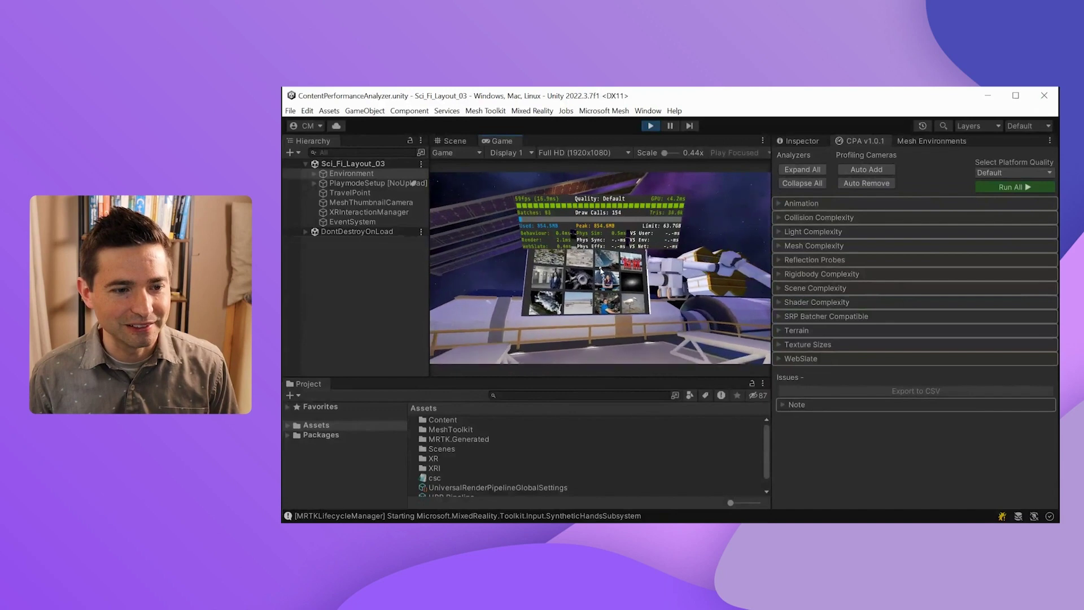
key("w")
left_click(681, 249)
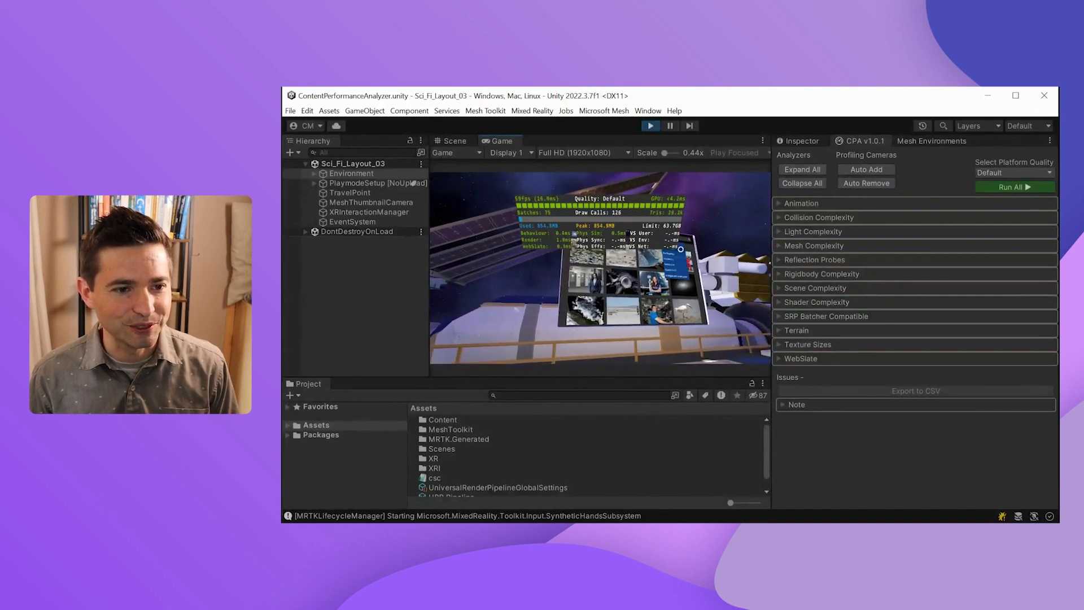
key("s")
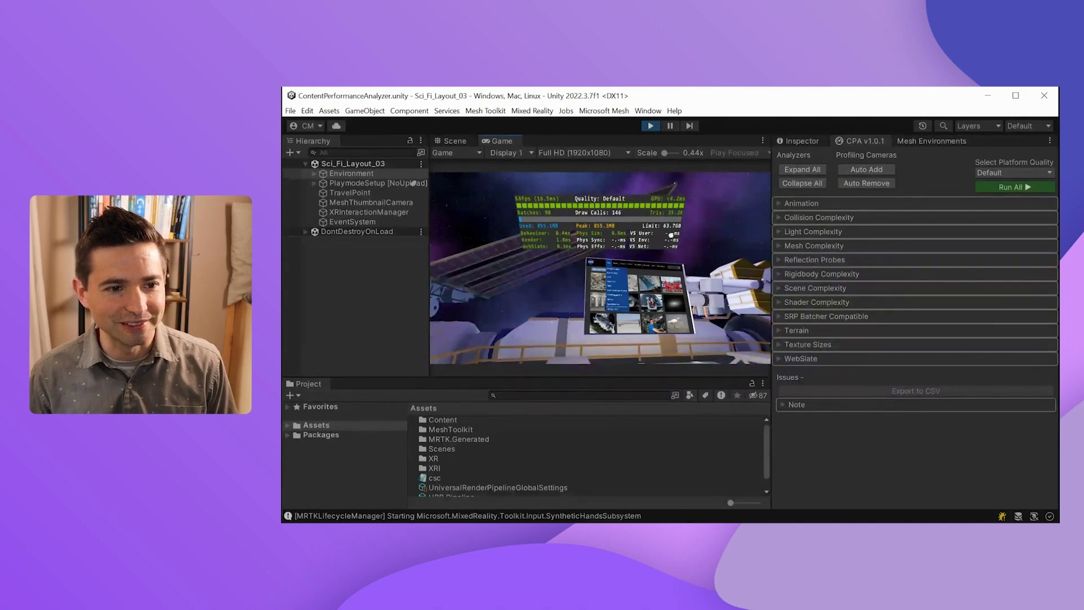
- Move back toward the white machinery tower with the blue screen and check the profiler's batch count there
right_click_drag(643, 281, 601, 268)
key("d")
key("s")
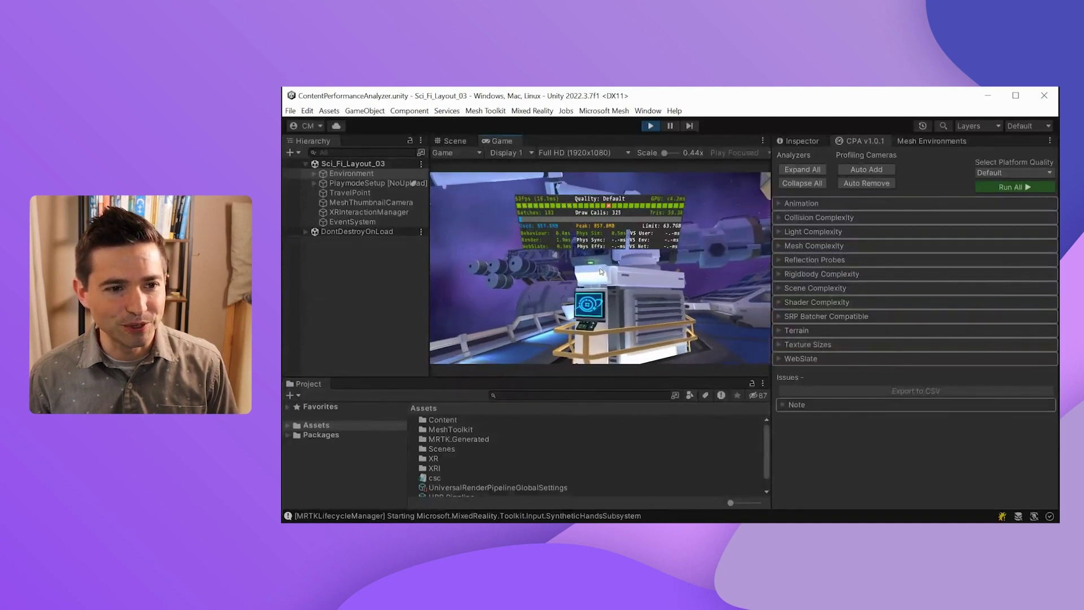
key("a")
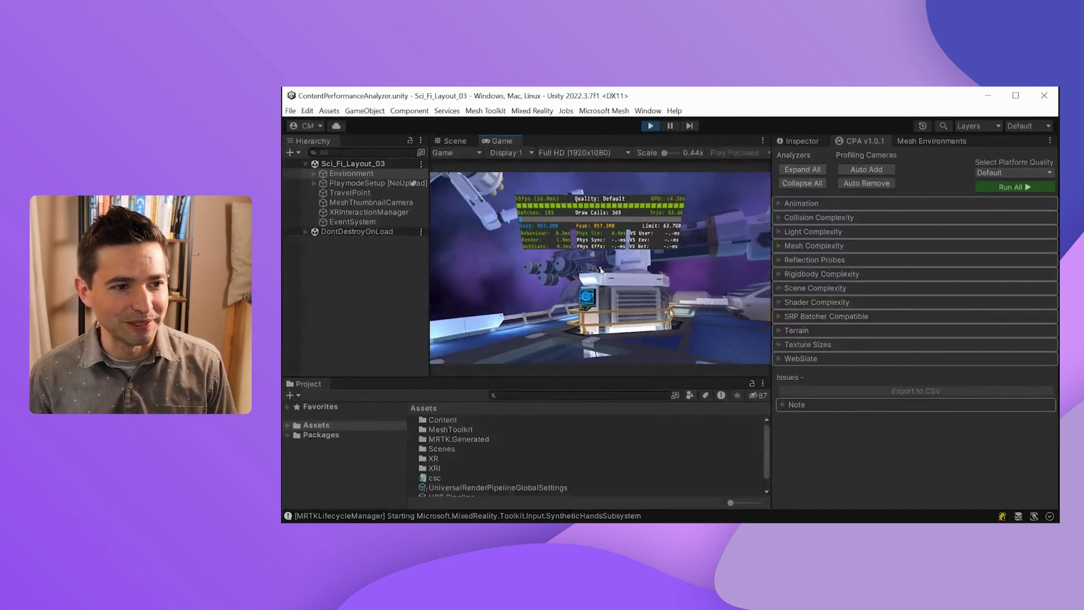
right_click_drag(601, 268, 601, 269)
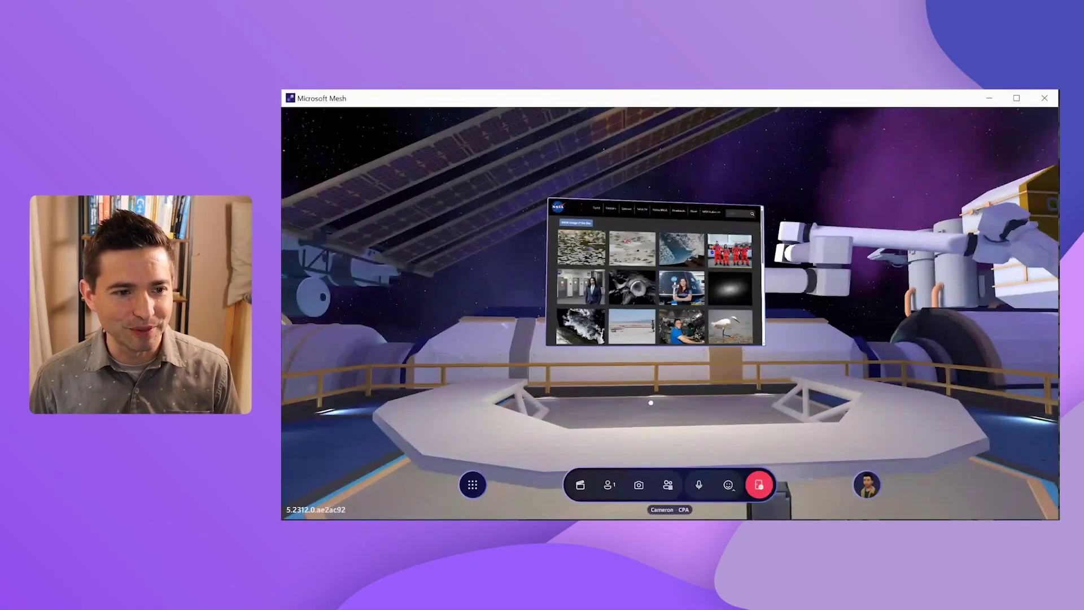
- Switch to the Microsoft Mesh app and look around the environment on both sides of the web display
right_click_drag(689, 408, 670, 314)
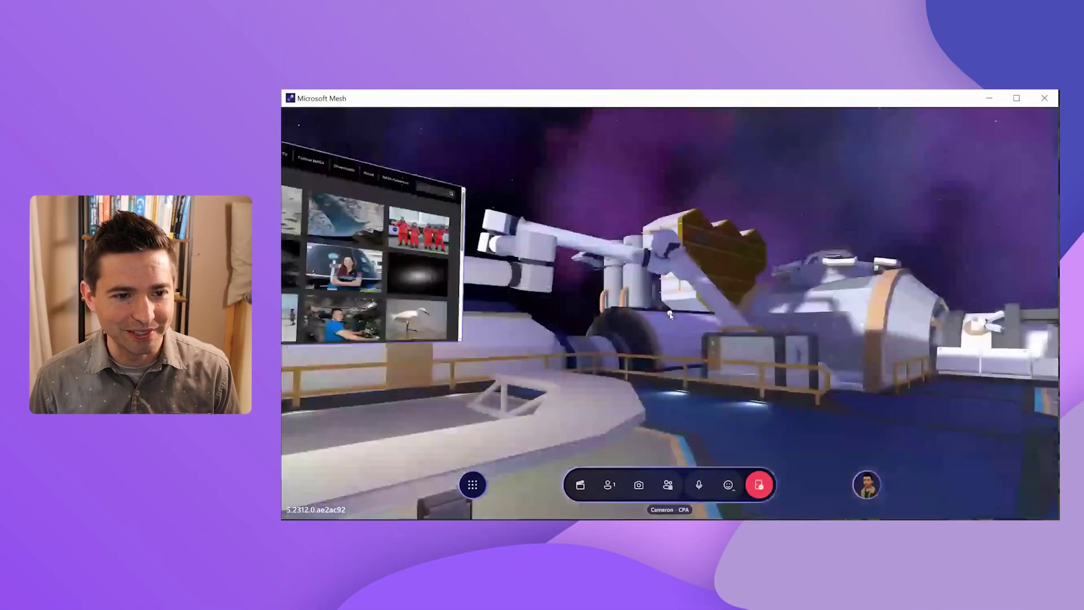
key("q")
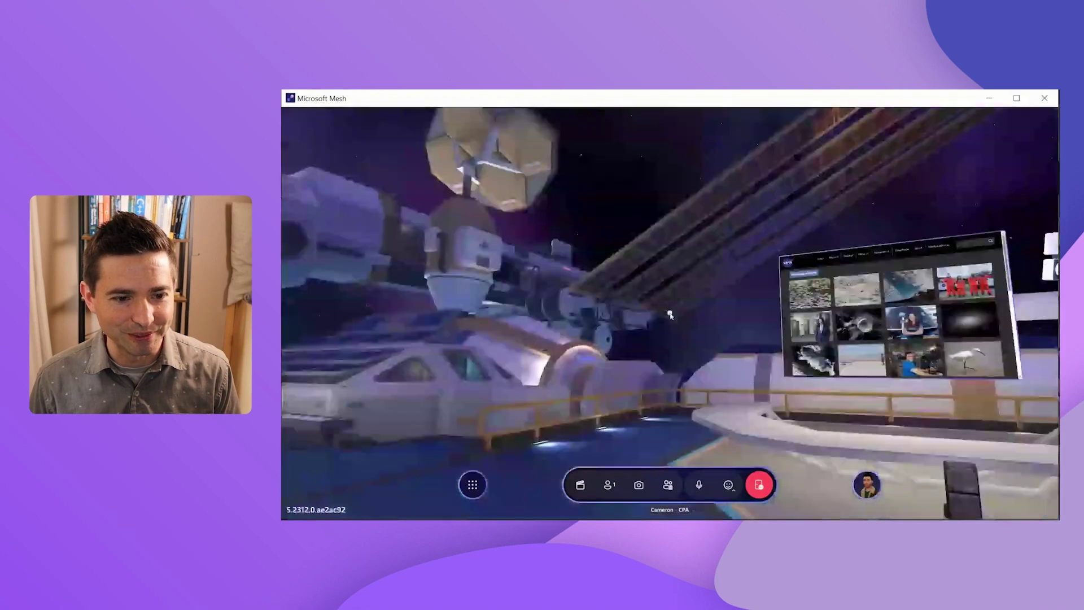
key("e")
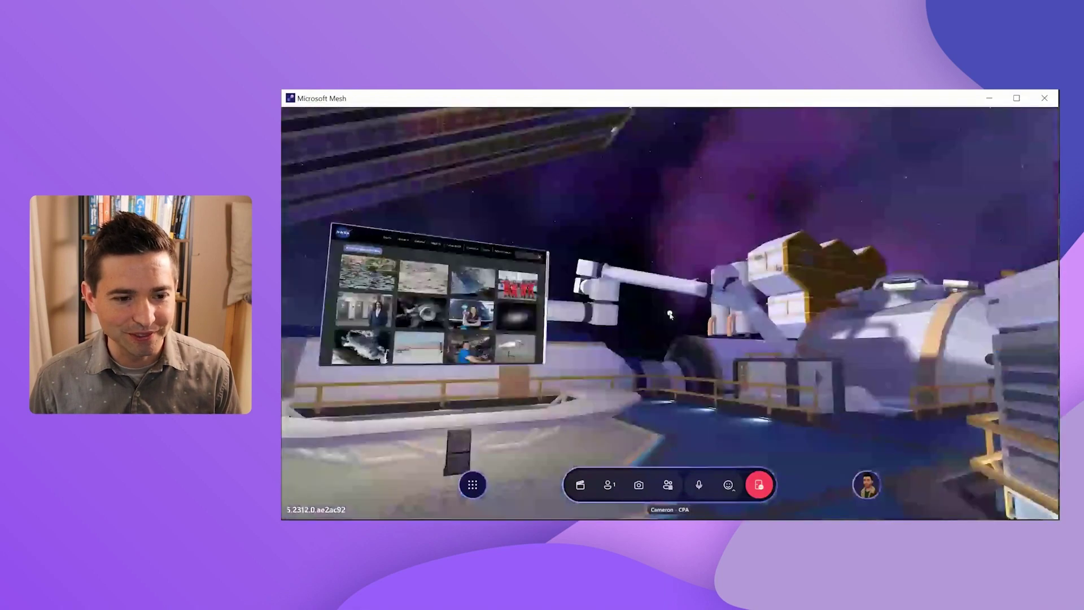
key("q")
key("q")
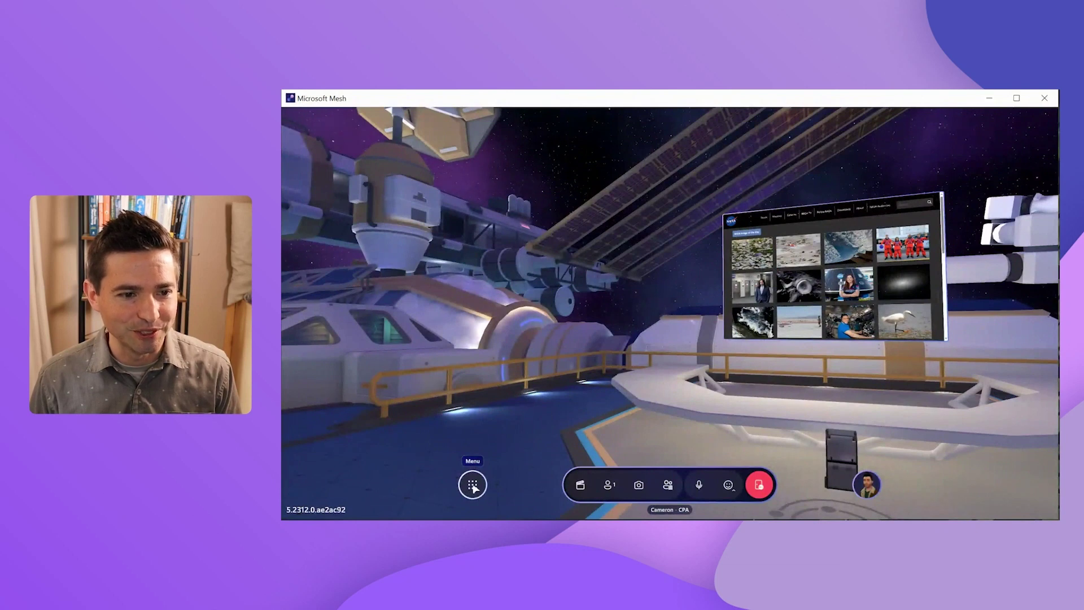
- Enable the Performance Profiler in Mesh's Troubleshooting settings and close the settings
left_click(473, 486)
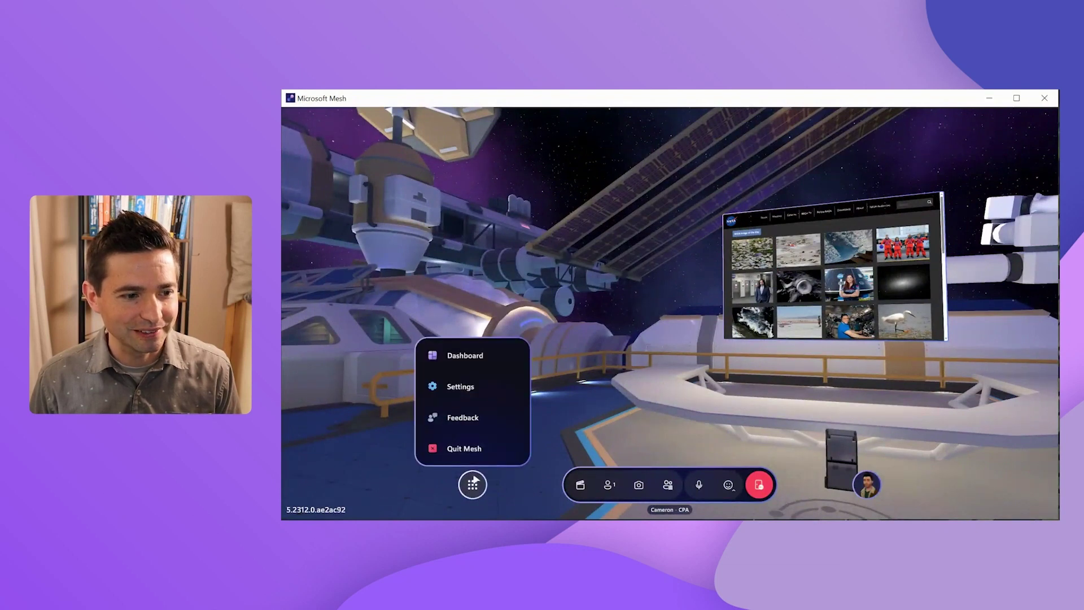
left_click(466, 387)
left_click(520, 343)
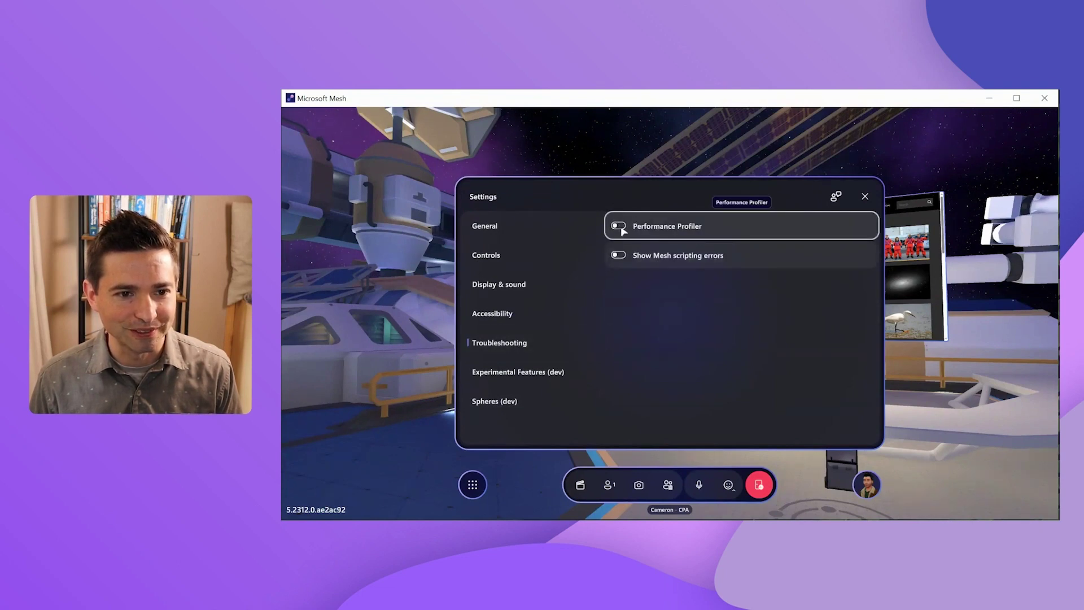
left_click(622, 228)
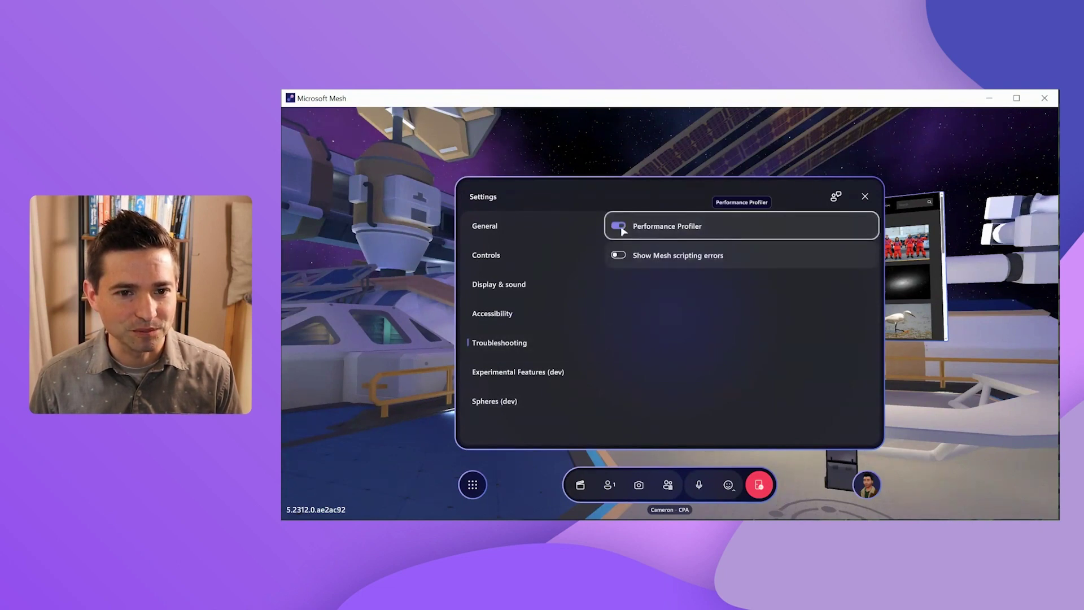
left_click(865, 196)
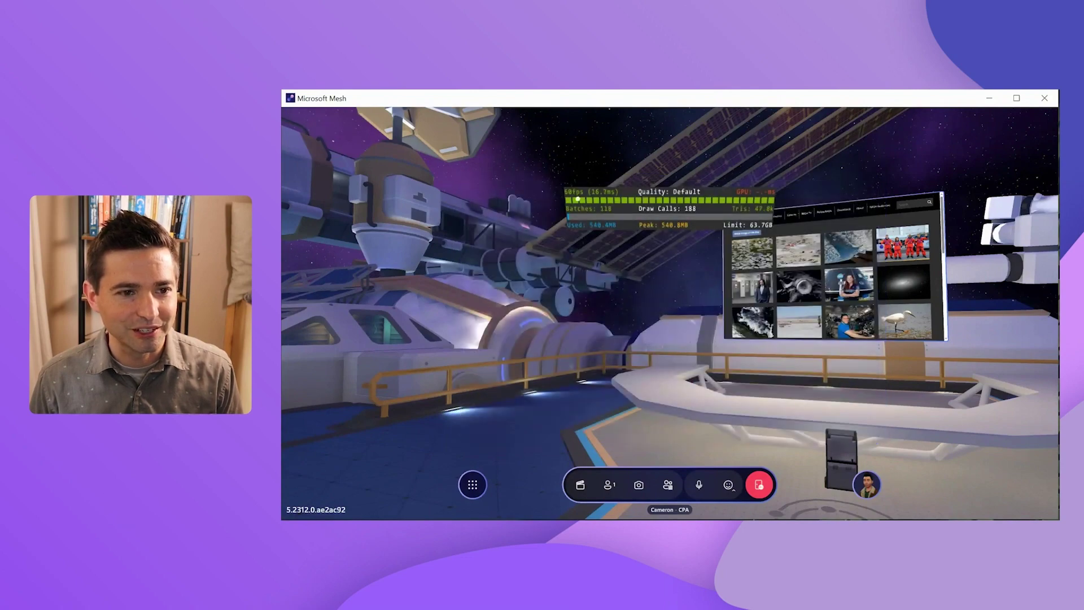
- Move and turn through the Mesh environment, examining the profiler's frame rate, batches and draw calls around the table, railing and machinery tower
left_click_drag(752, 317, 670, 314)
key("Left")
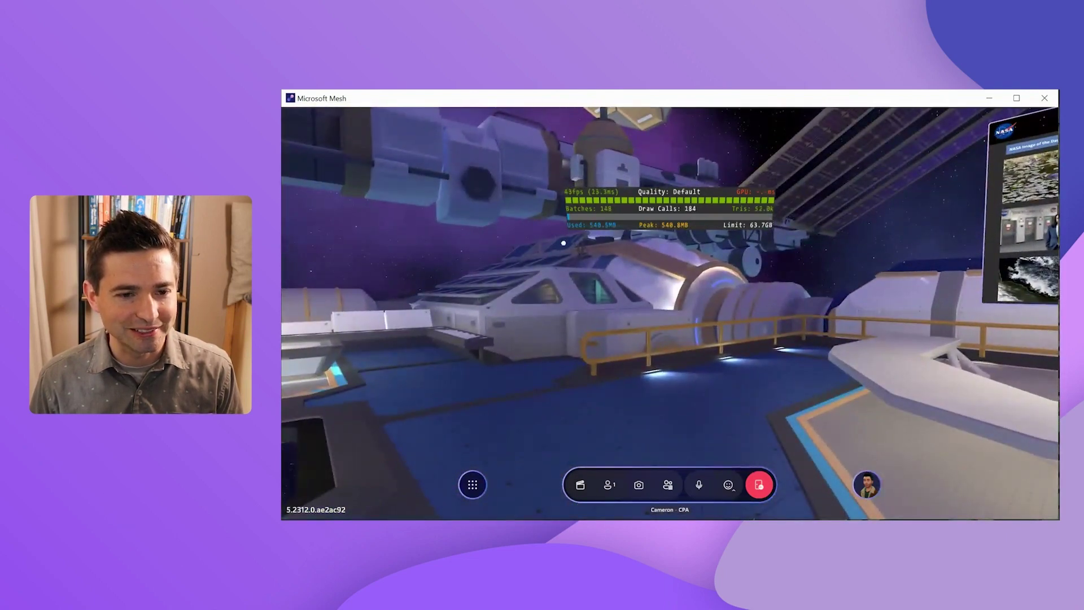
key("Left")
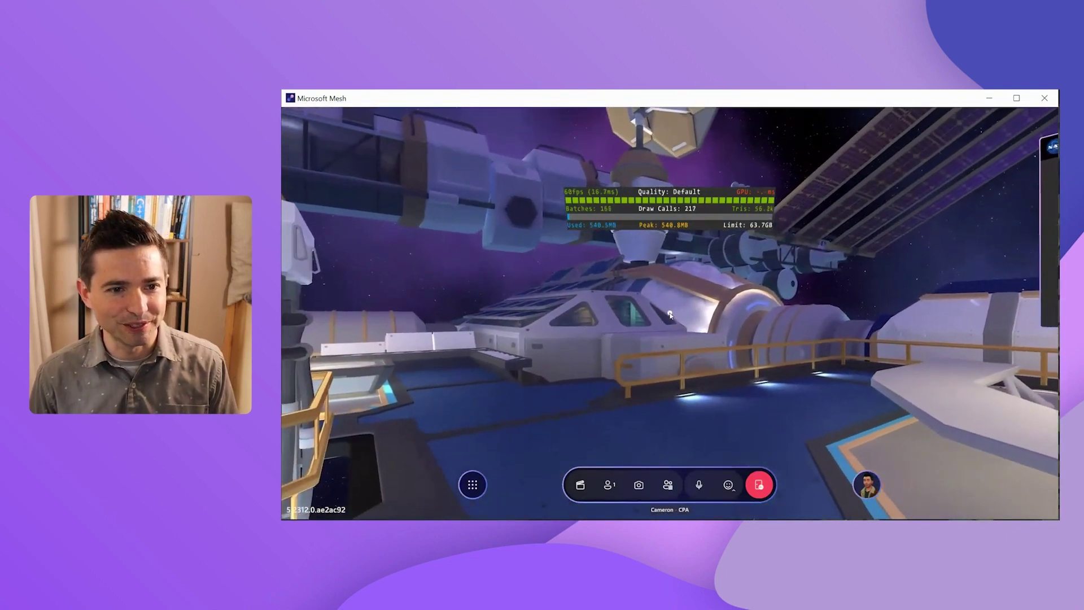
key("Left")
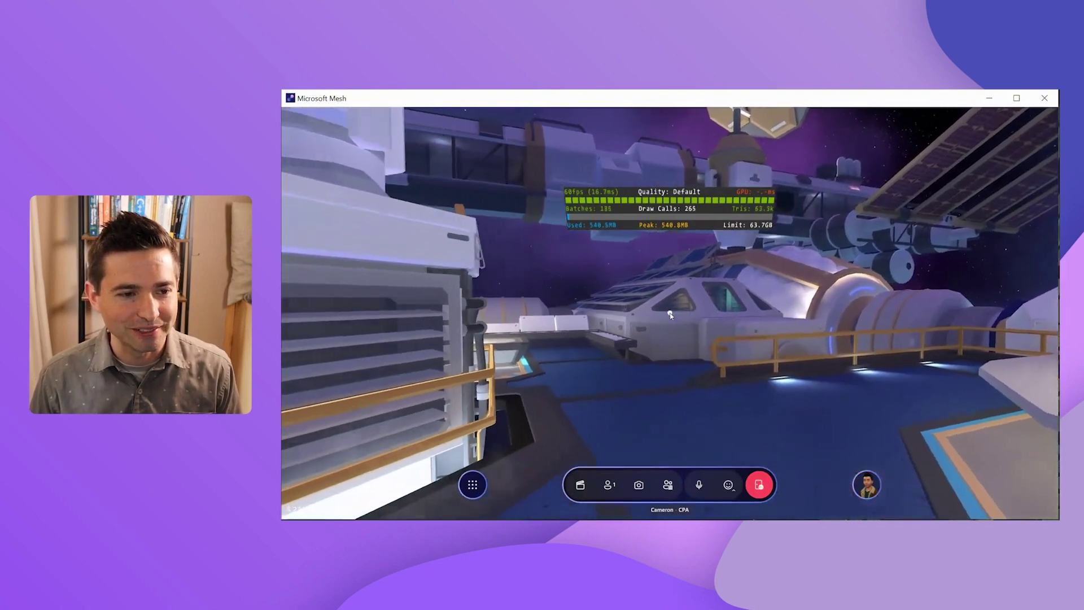
key("Left")
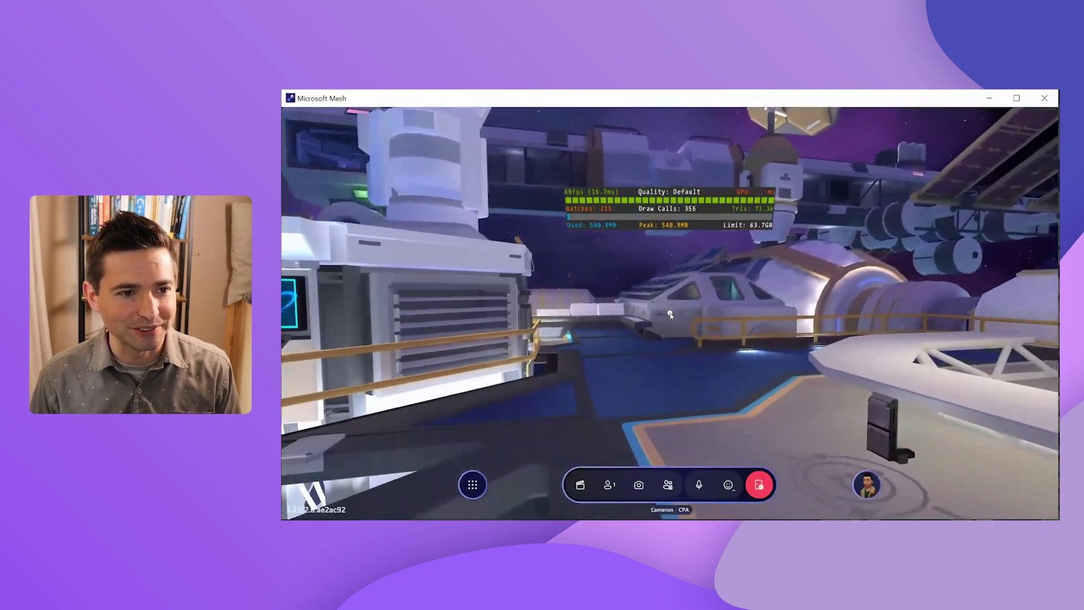
key("Up")
key("Left")
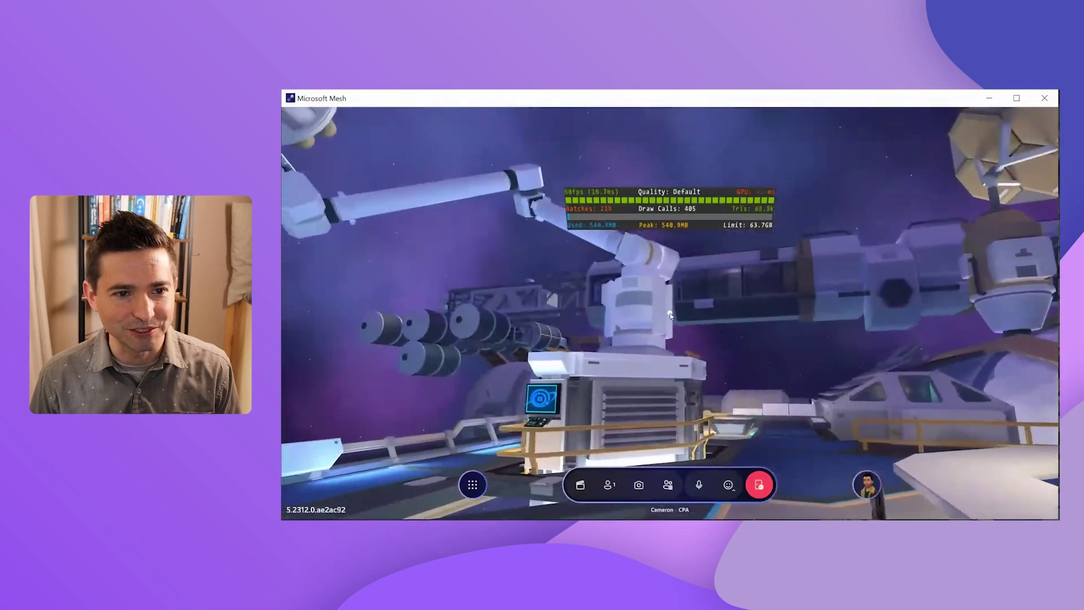
key("Down")
key("Right")
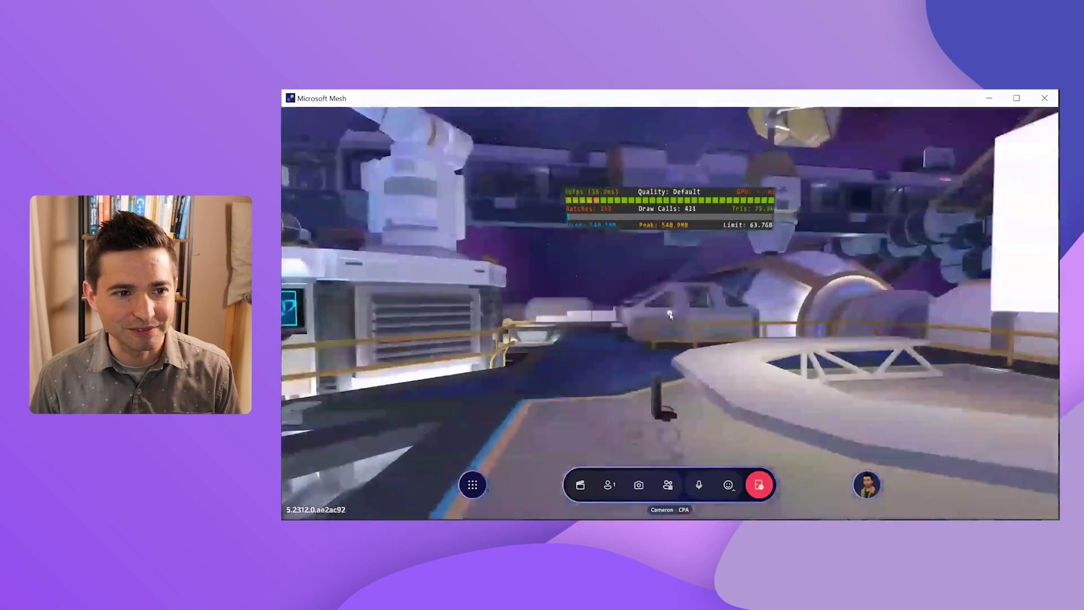
key("Left")
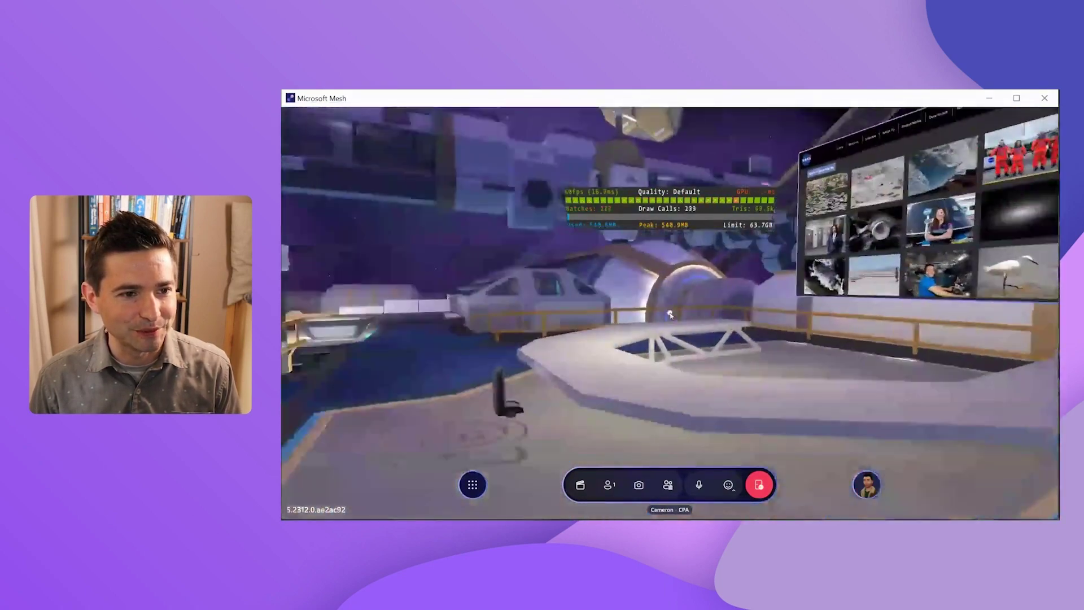
key("Left")
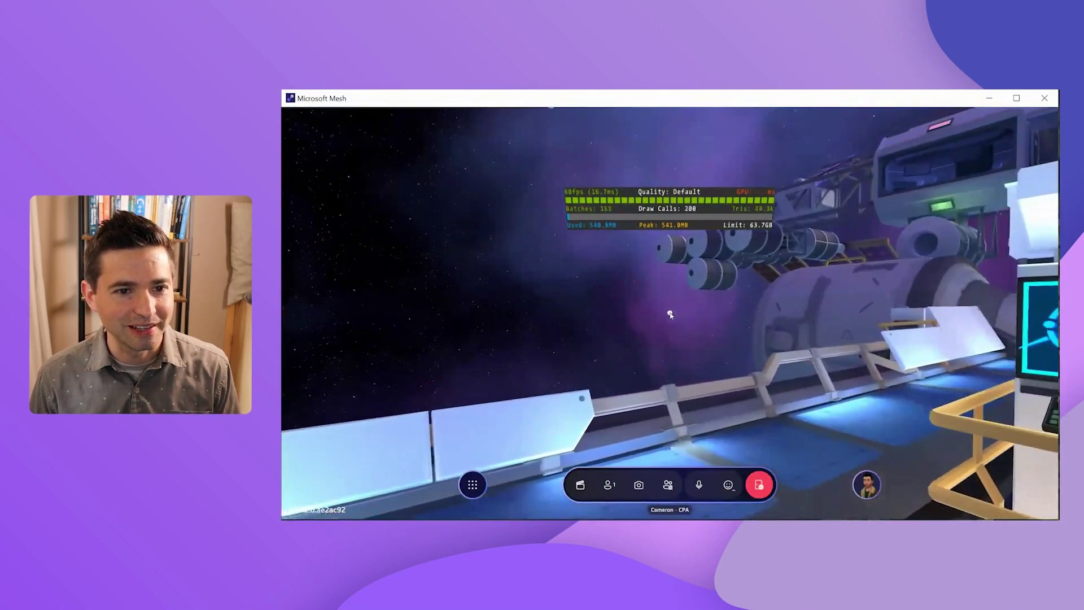
key("Right")
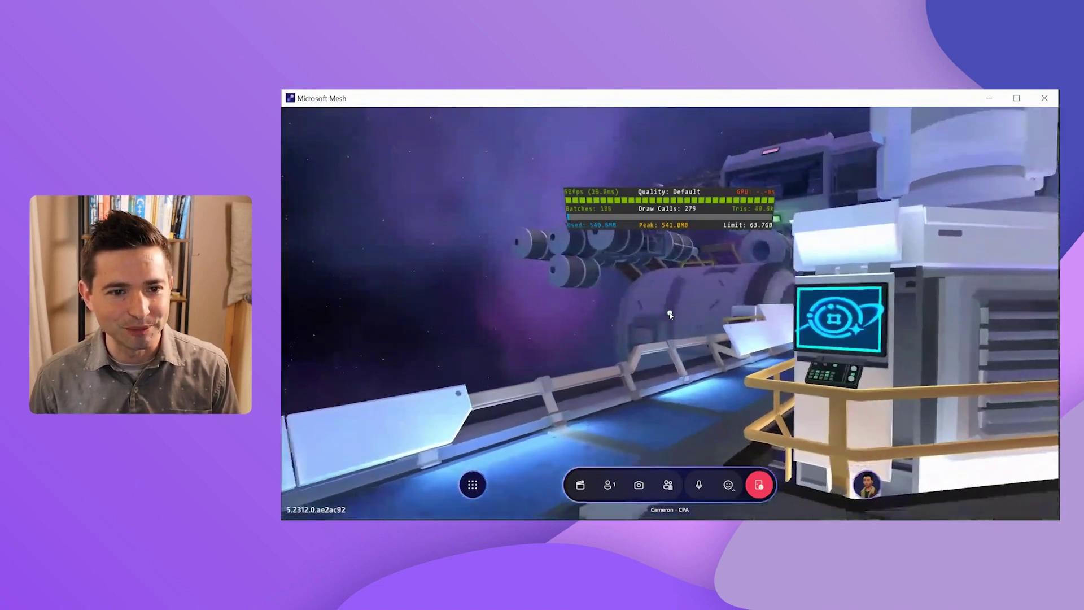
key("s")
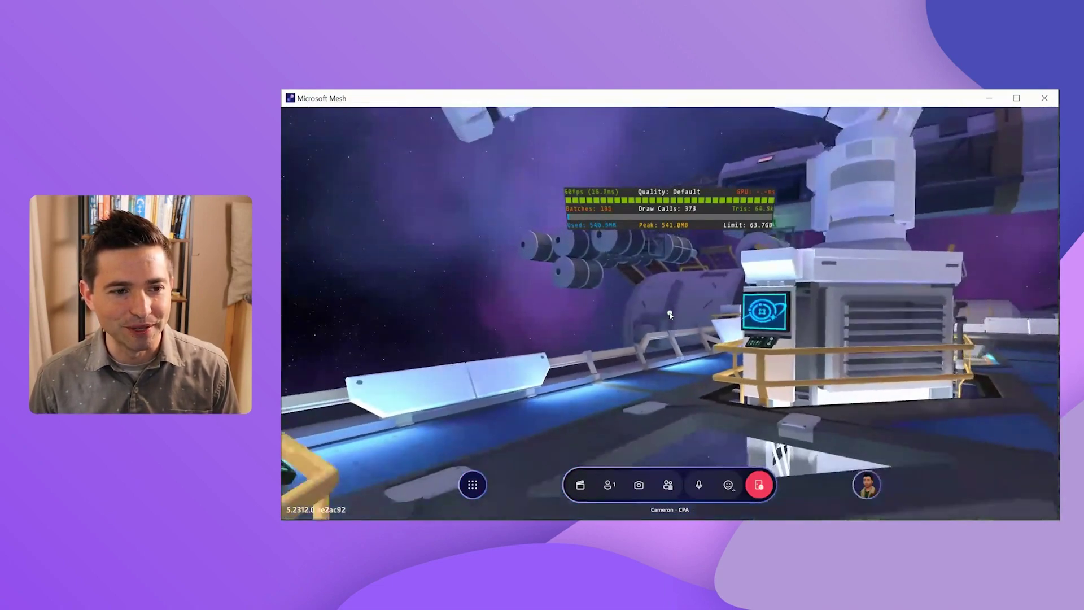